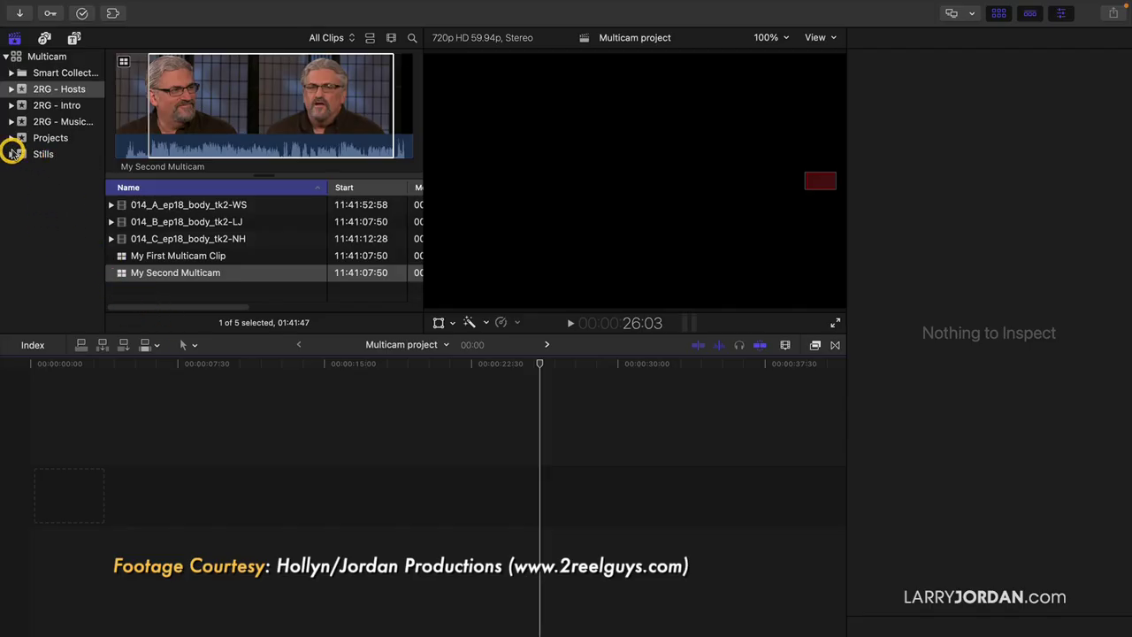
- Expand Stills in the sidebar and show the Stills event's images in the browser
click(13, 154)
click(63, 235)
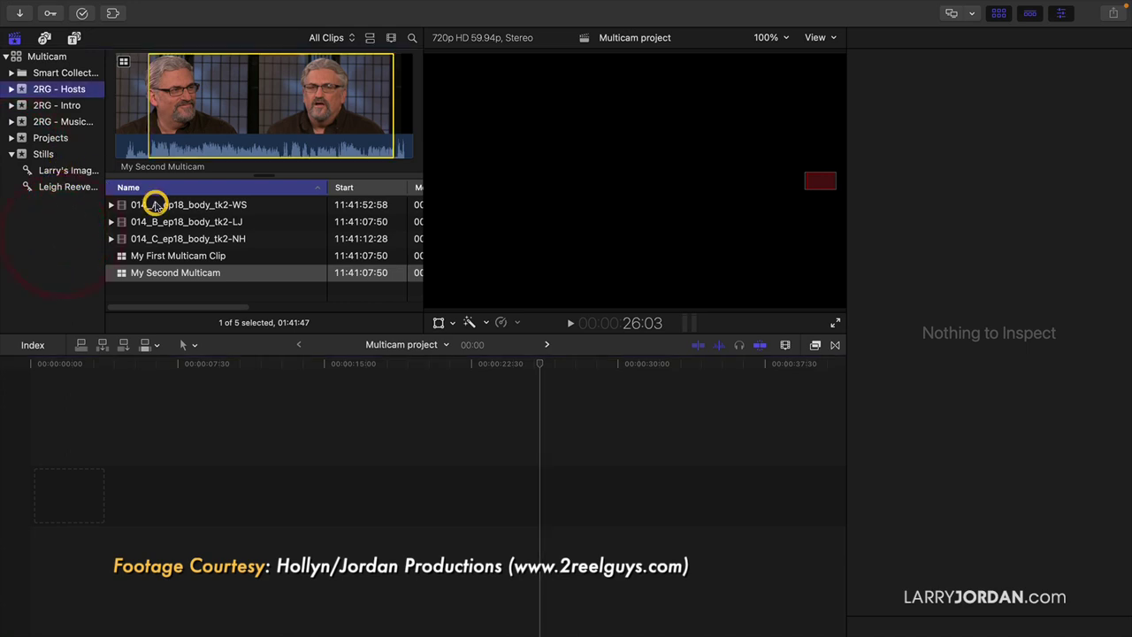
click(84, 154)
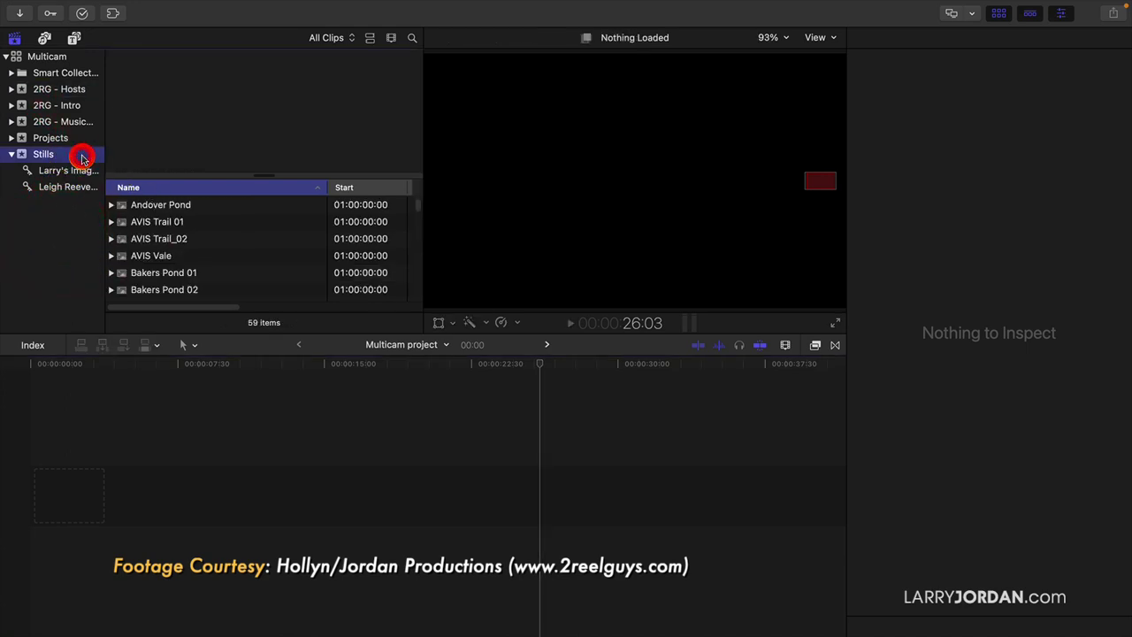
- Select Andover Pond, Bakers Pond 01, Banff 2133x1200 and Cajon Pass 190802 01 together
click(183, 208)
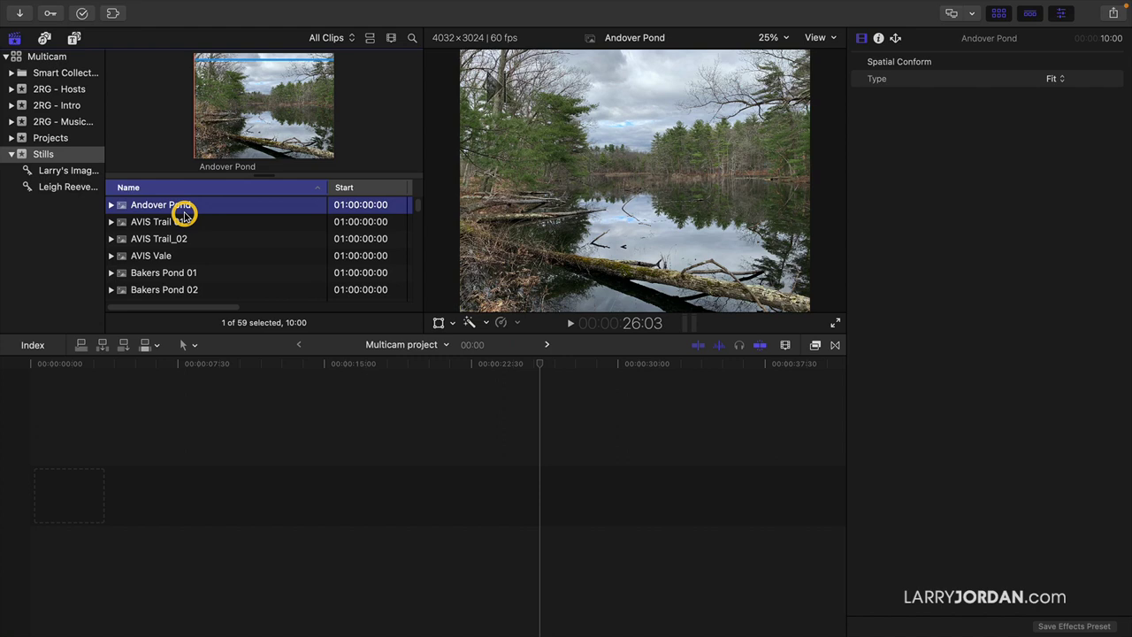
super+click(182, 239)
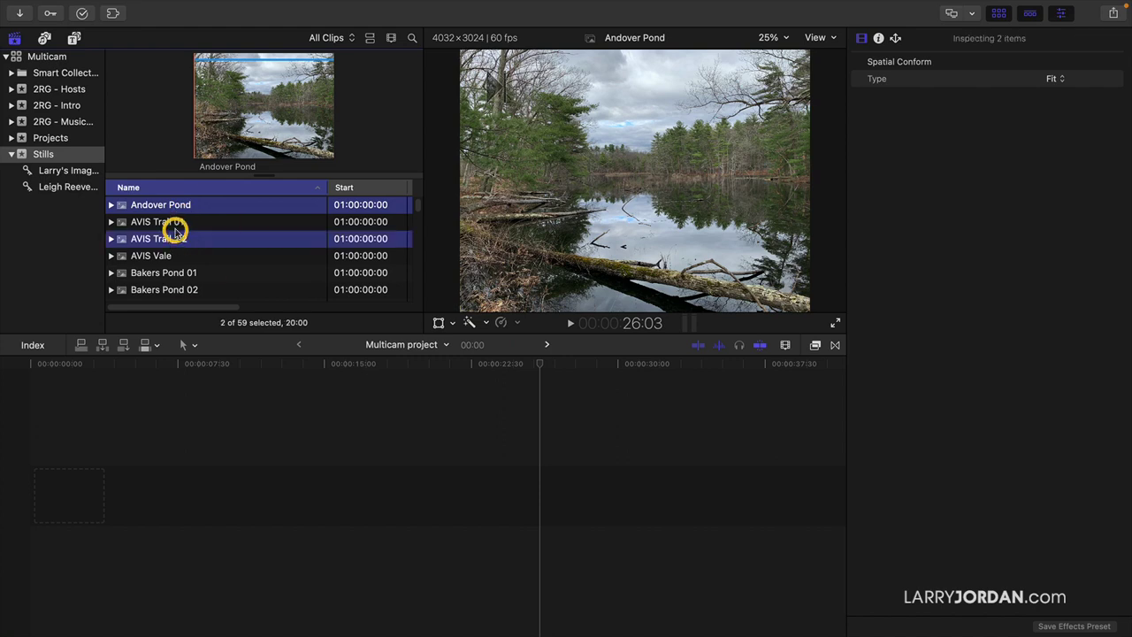
super+click(172, 237)
super+click(171, 271)
scroll(176, 275, down, 2)
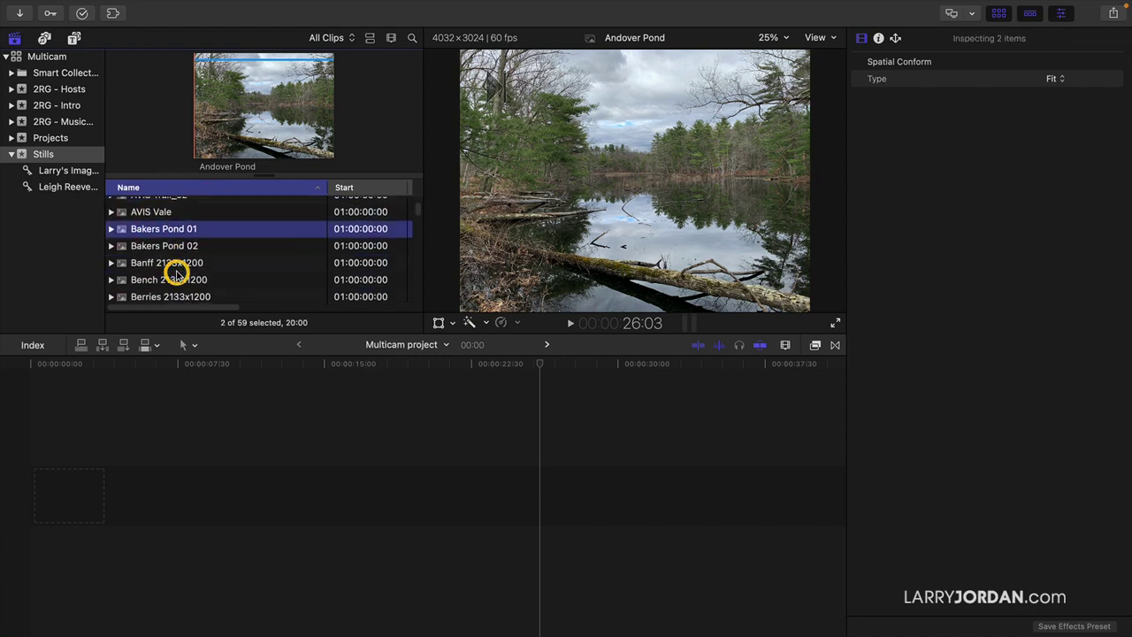
super+click(174, 256)
scroll(175, 258, down, 3)
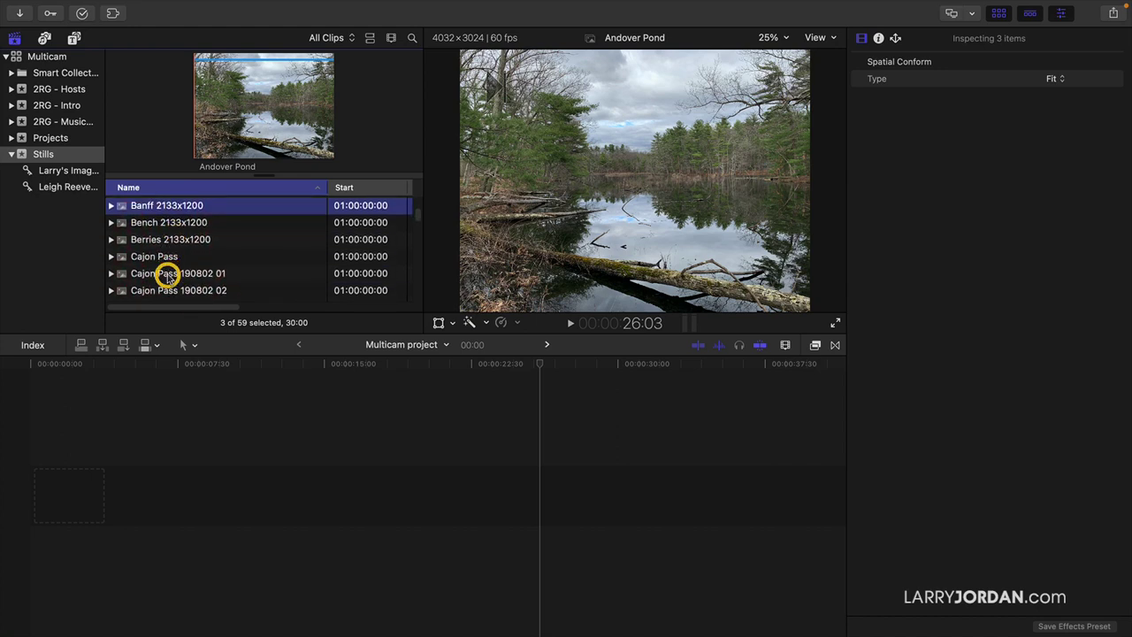
super+click(168, 276)
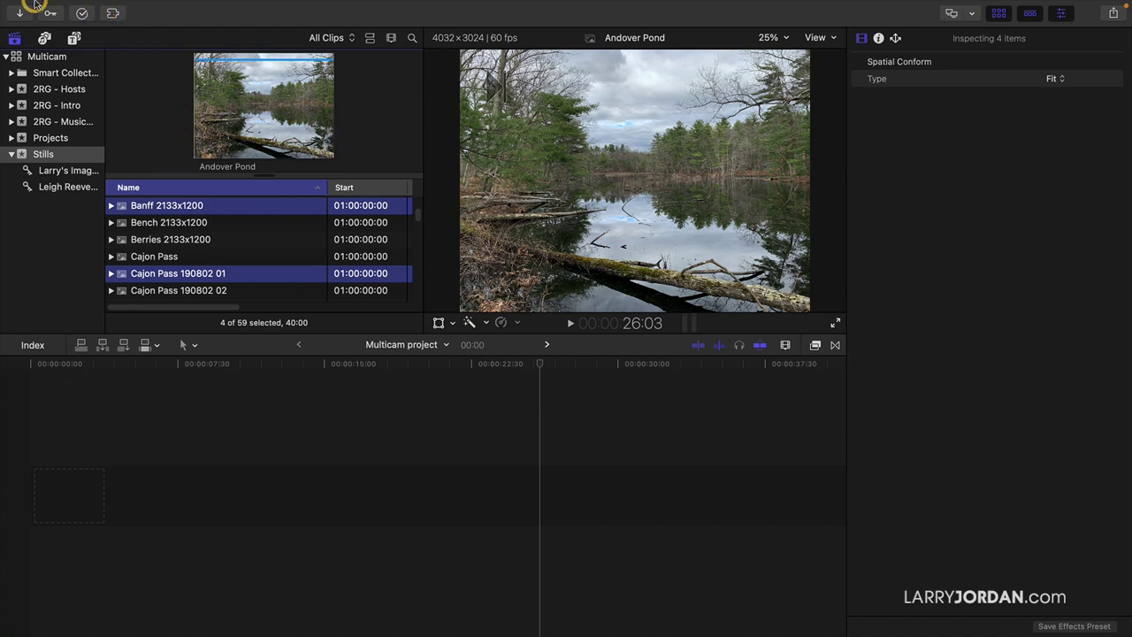
- Create a new multicam clip 'Stills Montage' from the four stills, with Angle Synchronization set to Start of First Clip
mouse_move(74, 6)
click(115, 8)
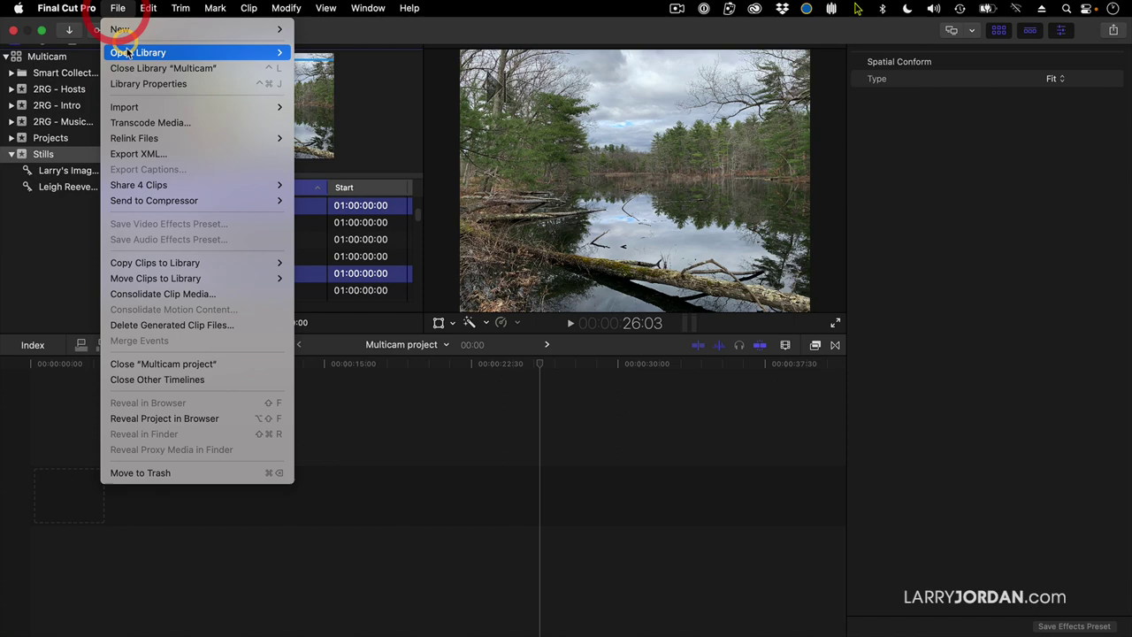
mouse_move(140, 110)
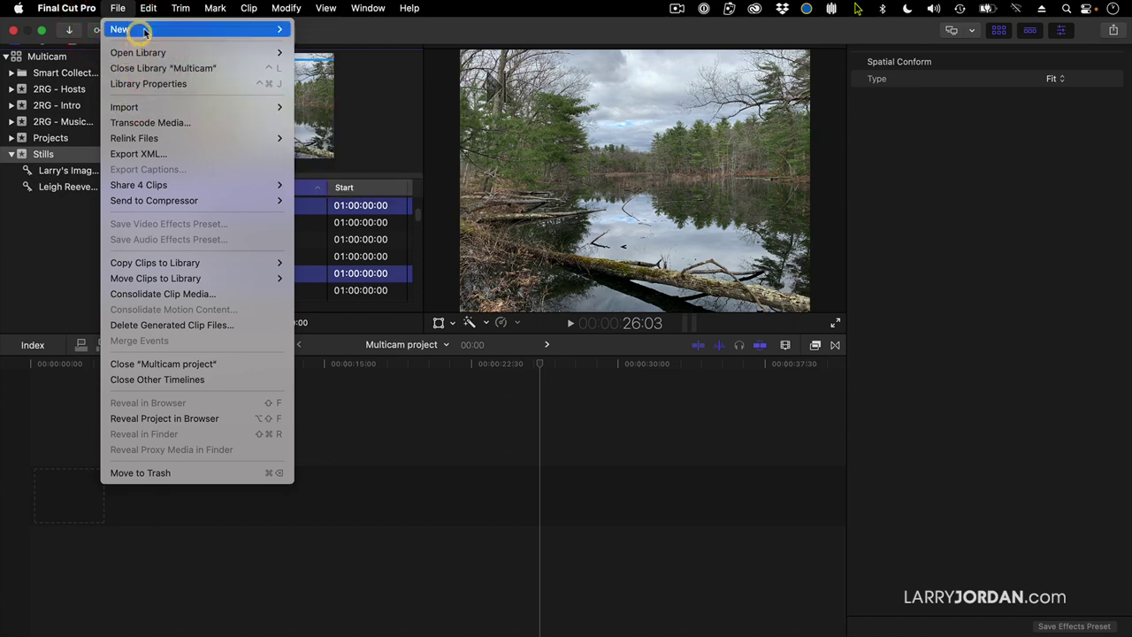
mouse_move(141, 29)
click(315, 154)
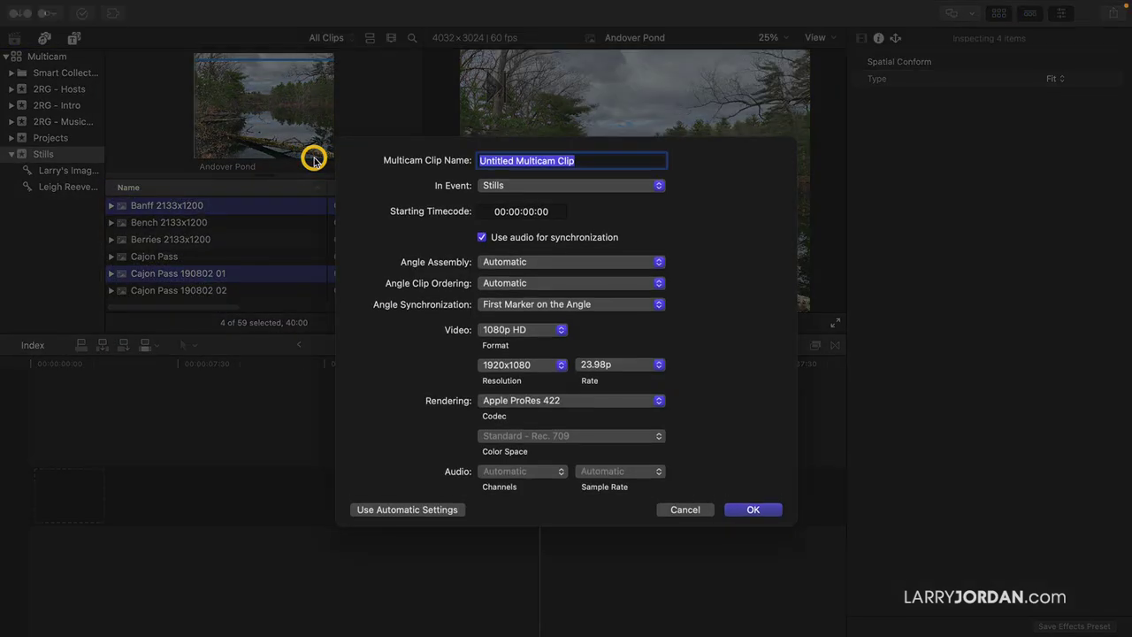
click(506, 312)
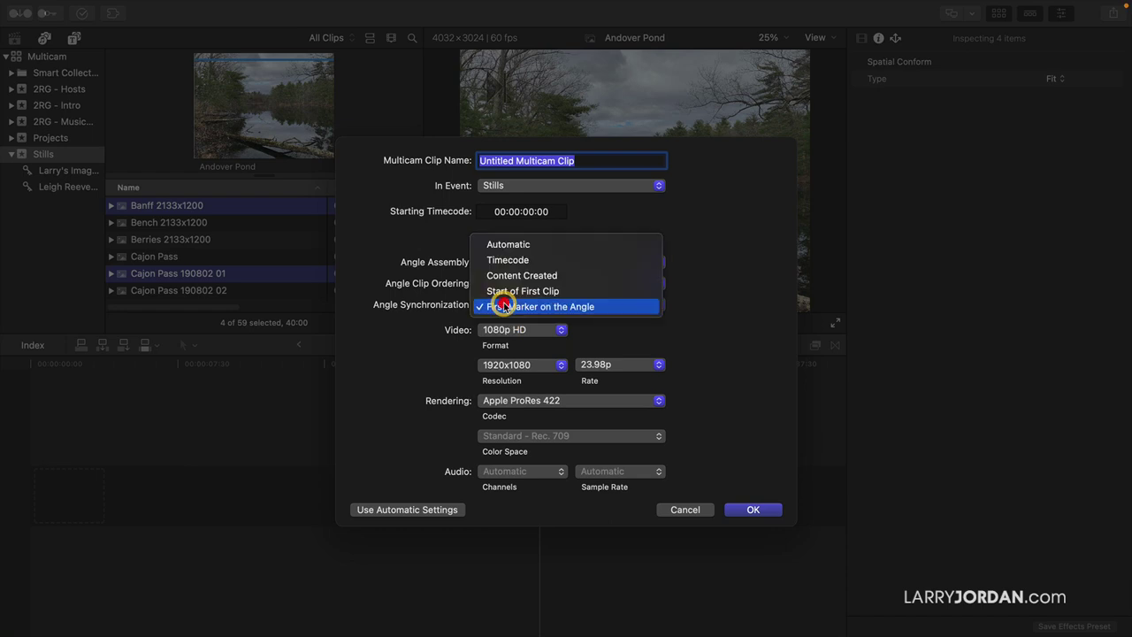
click(498, 291)
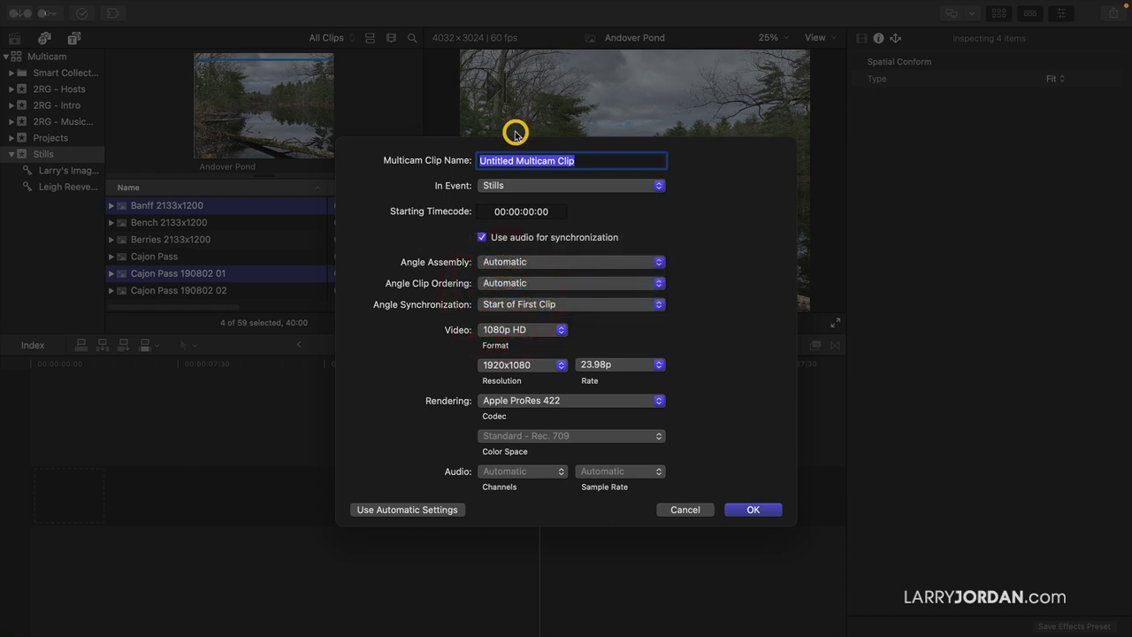
text(Stills Montage)
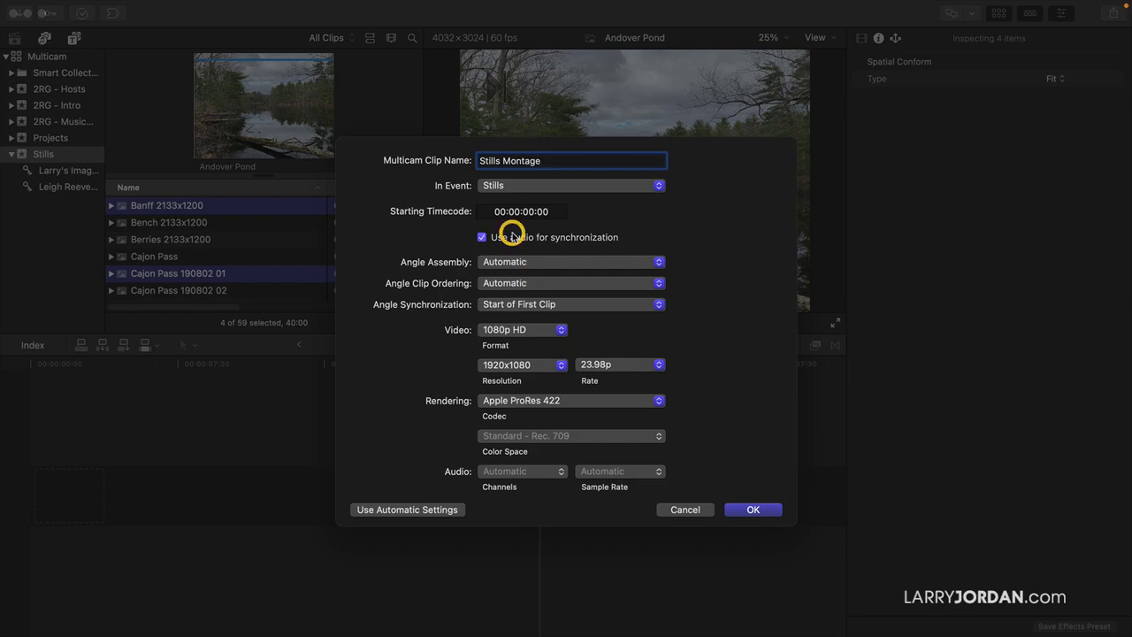
key(Return)
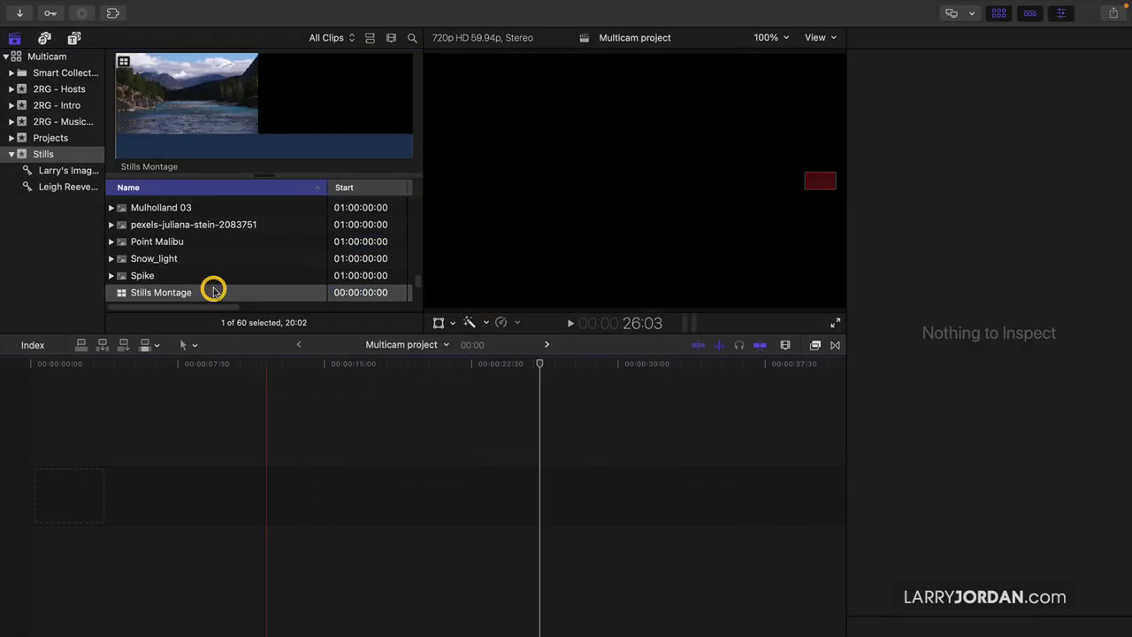
- In Stills Montage's angle editor, put Cajon Pass on the Banff angle about 4 seconds later and Andover Pond on ILCE-7M2
double_click(123, 296)
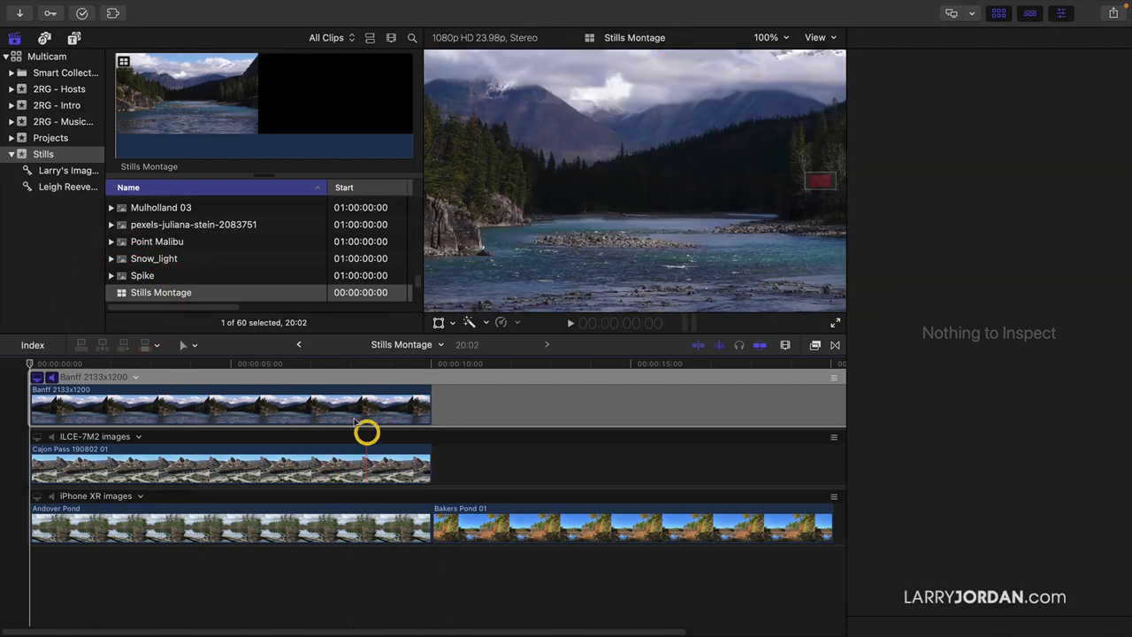
drag(211, 467, 695, 393)
drag(392, 526, 667, 447)
key(shift+z)
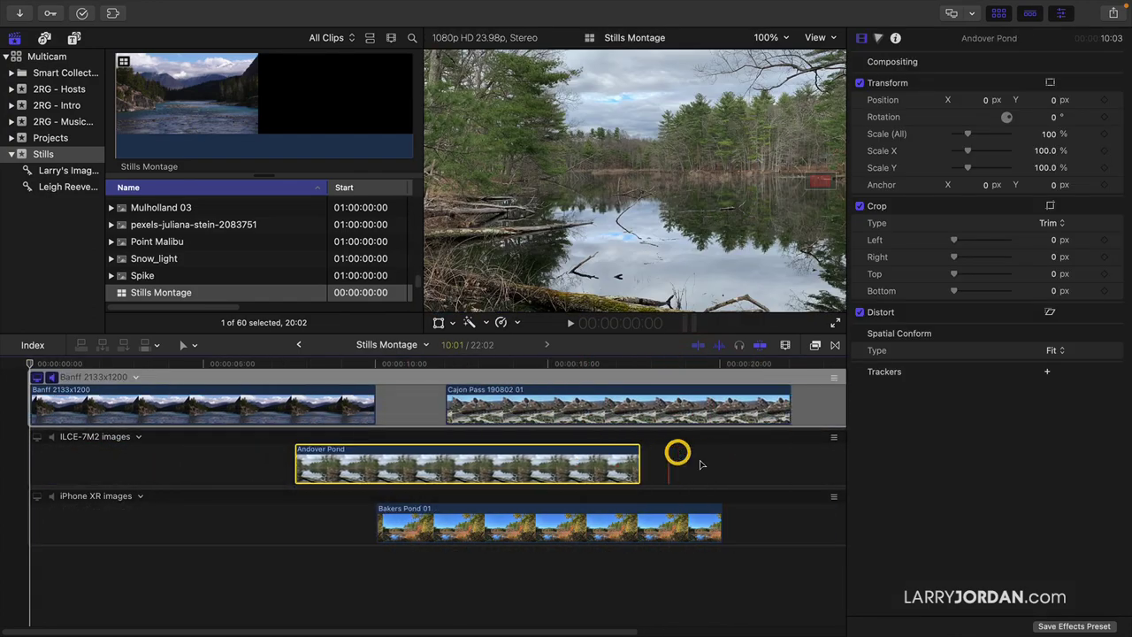
drag(535, 404, 684, 398)
key(shift+z)
- Place Bakers Pond 01 on the ILCE-7M2 angle about 5 seconds later and nudge Andover Pond slightly later
drag(485, 520, 749, 463)
drag(644, 472, 791, 467)
key(shift+z)
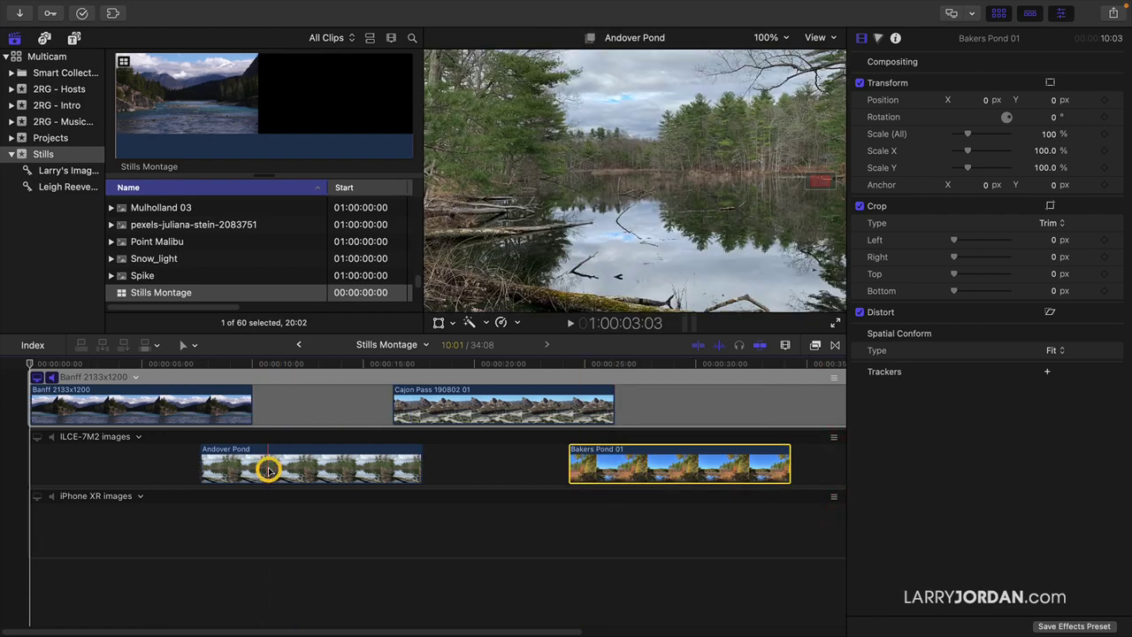
drag(270, 470, 281, 469)
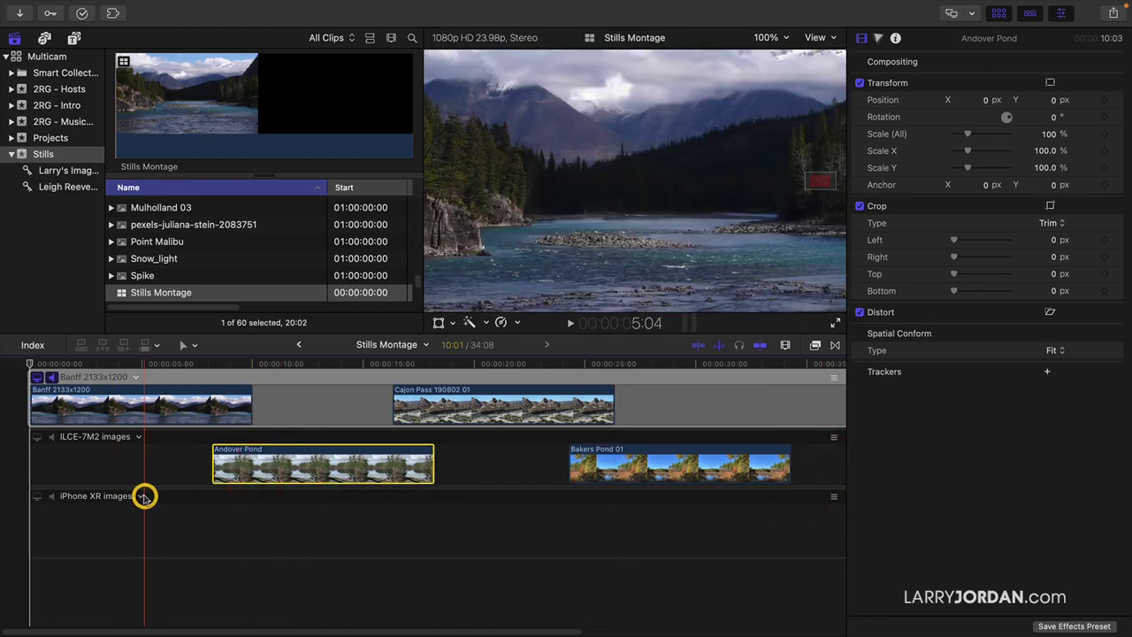
- Delete the empty iPhone XR images angle and add a new Untitled Angle from the ILCE-7M2 header
right_click(141, 496)
click(167, 612)
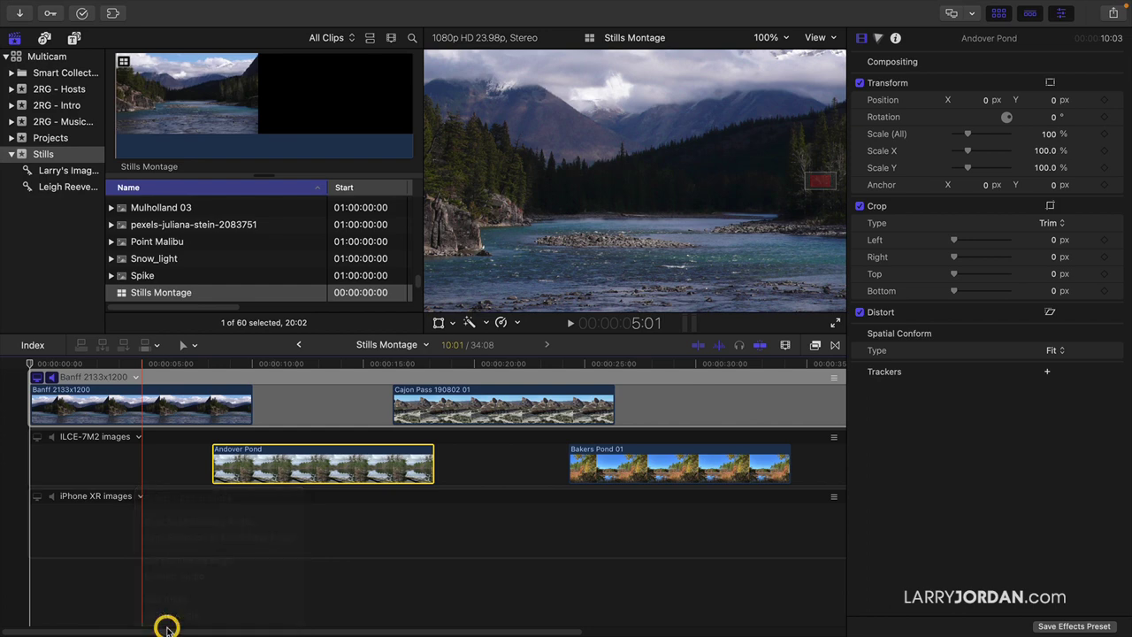
right_click(142, 495)
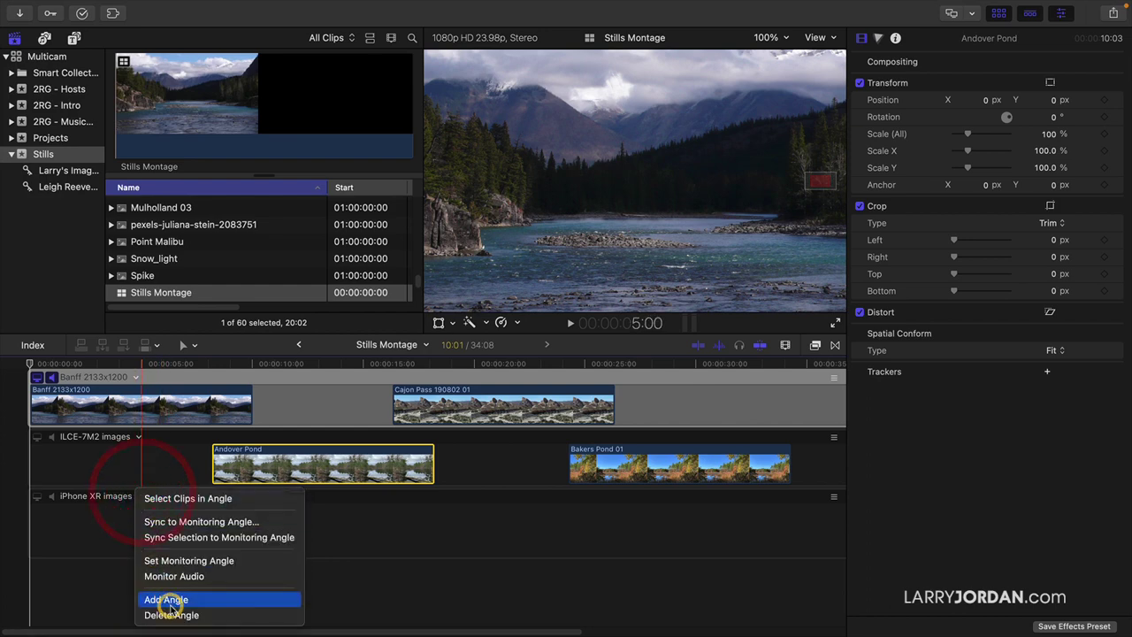
click(173, 613)
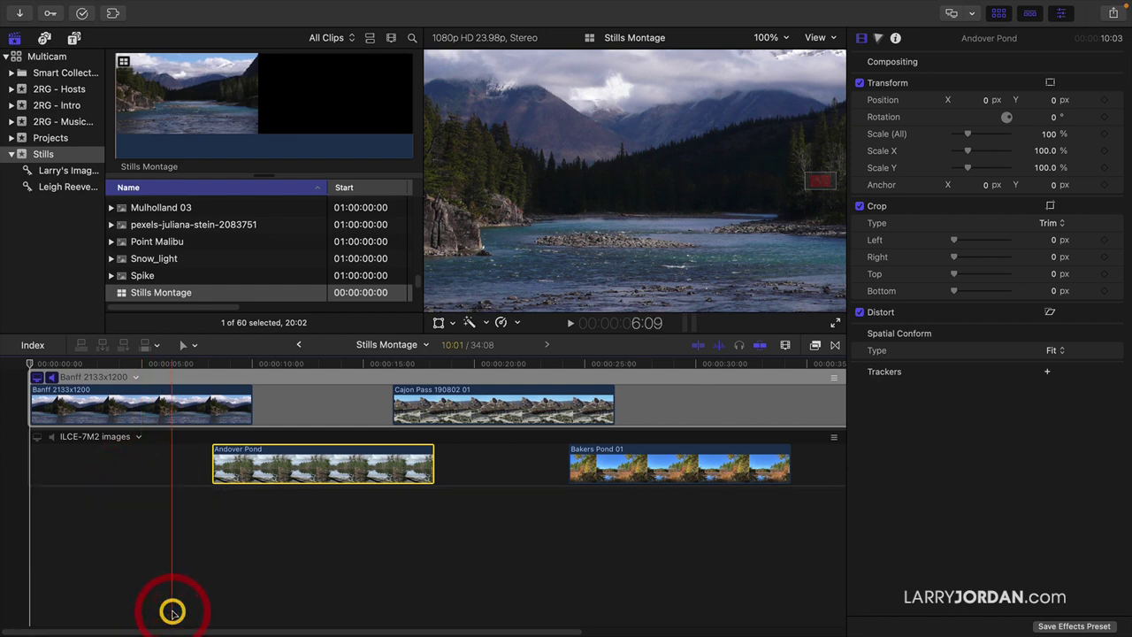
click(139, 439)
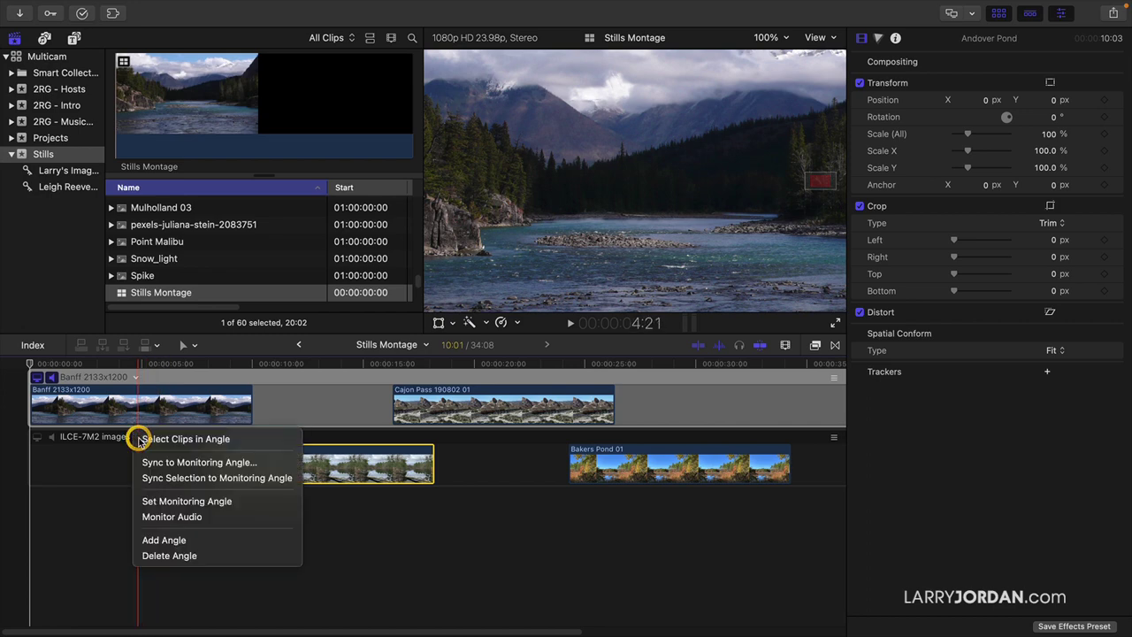
click(161, 537)
- Copy Cajon Pass into the Untitled Angle and scale the copy to 200%
mouse_move(468, 394)
mouse_down()
mouse_move(476, 531)
mouse_move(463, 394)
mouse_up()
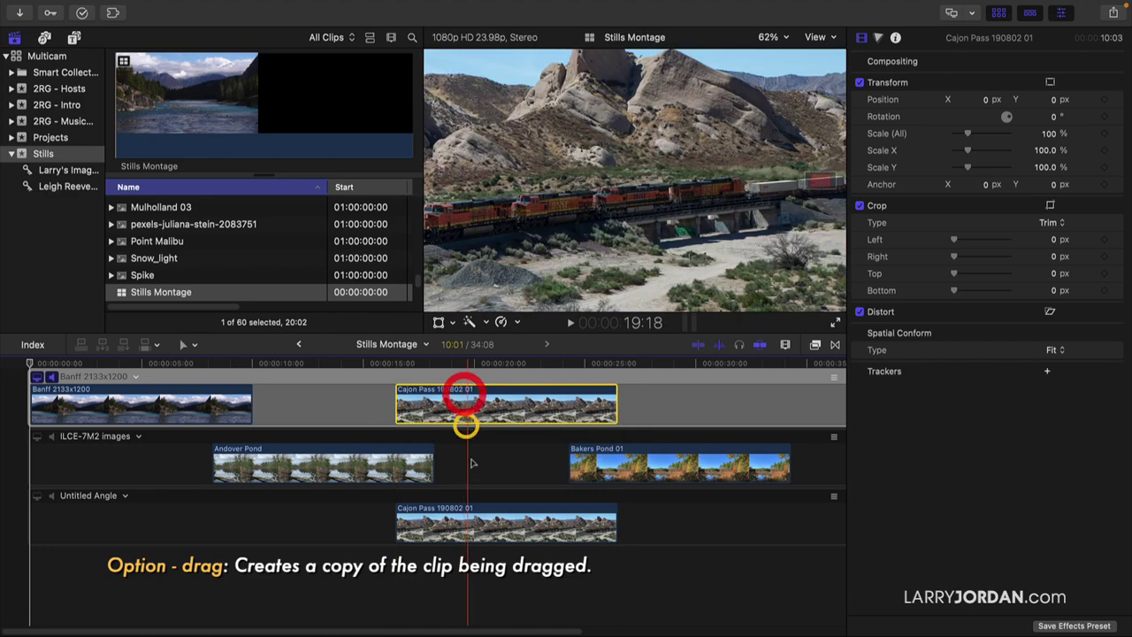
click(482, 522)
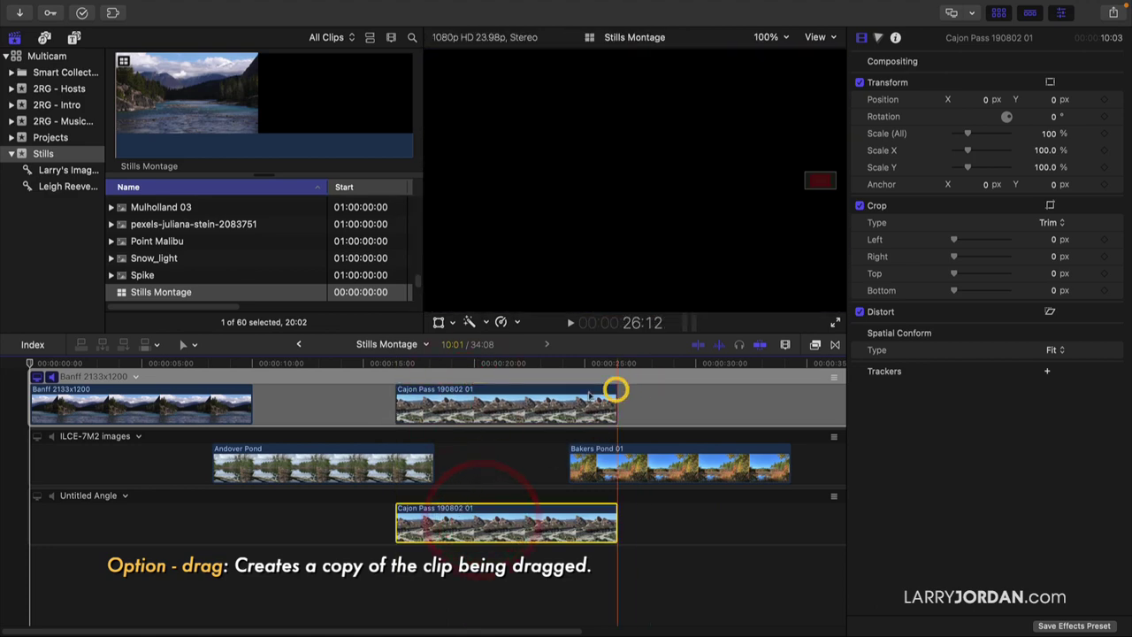
click(1050, 133)
text(200)
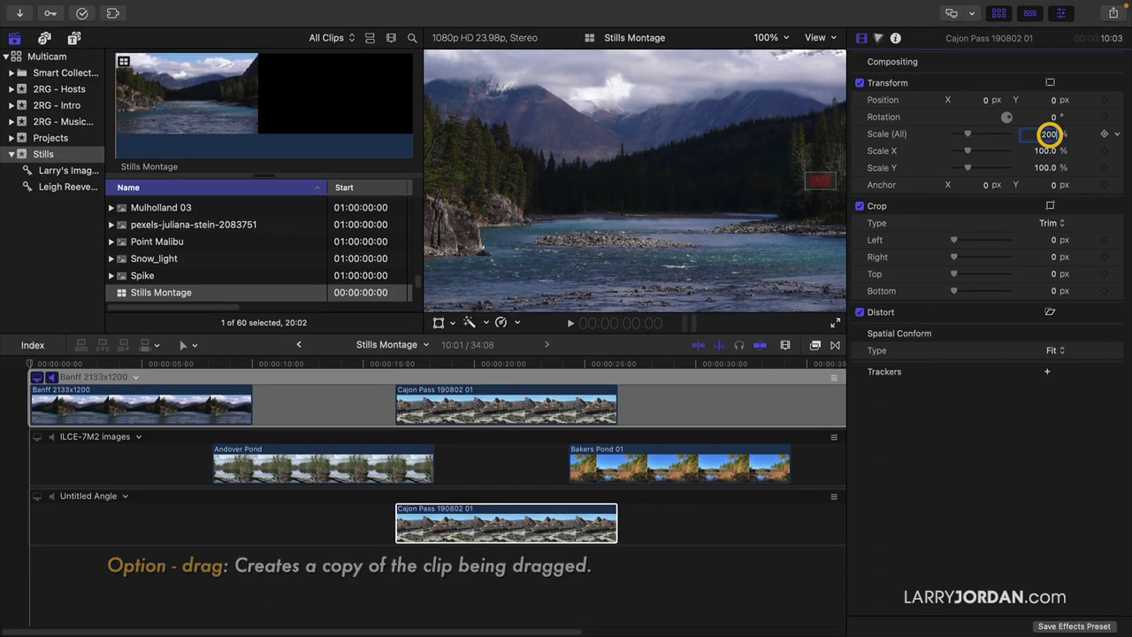
key(Return)
click(525, 532)
click(525, 531)
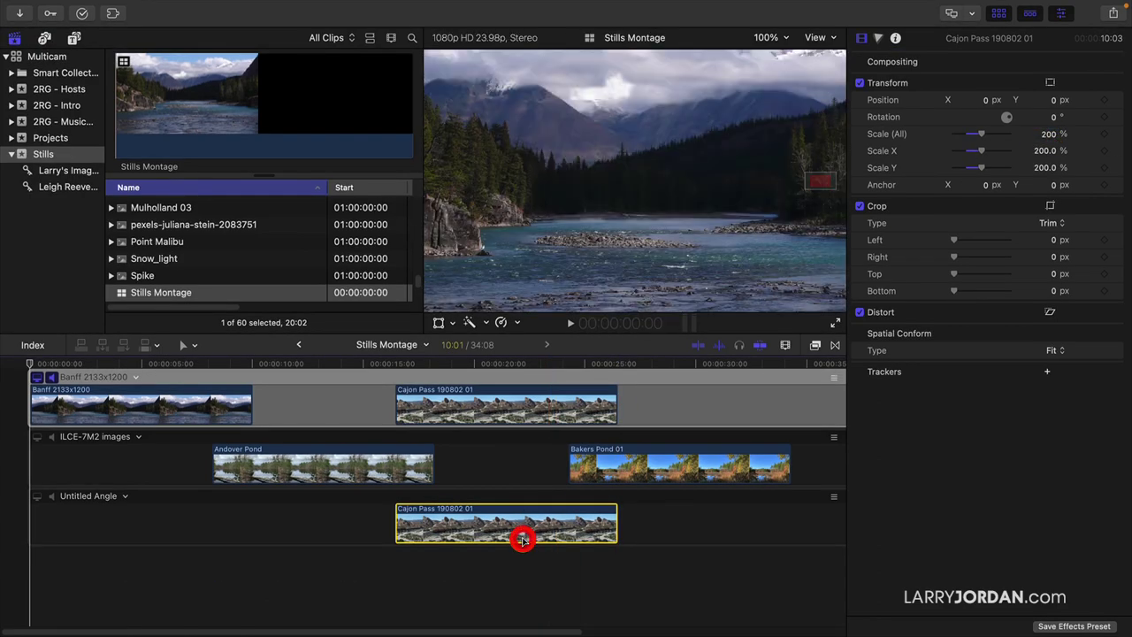
- Move the playhead to about 20 seconds and monitor Untitled Angle in the viewer
click(396, 361)
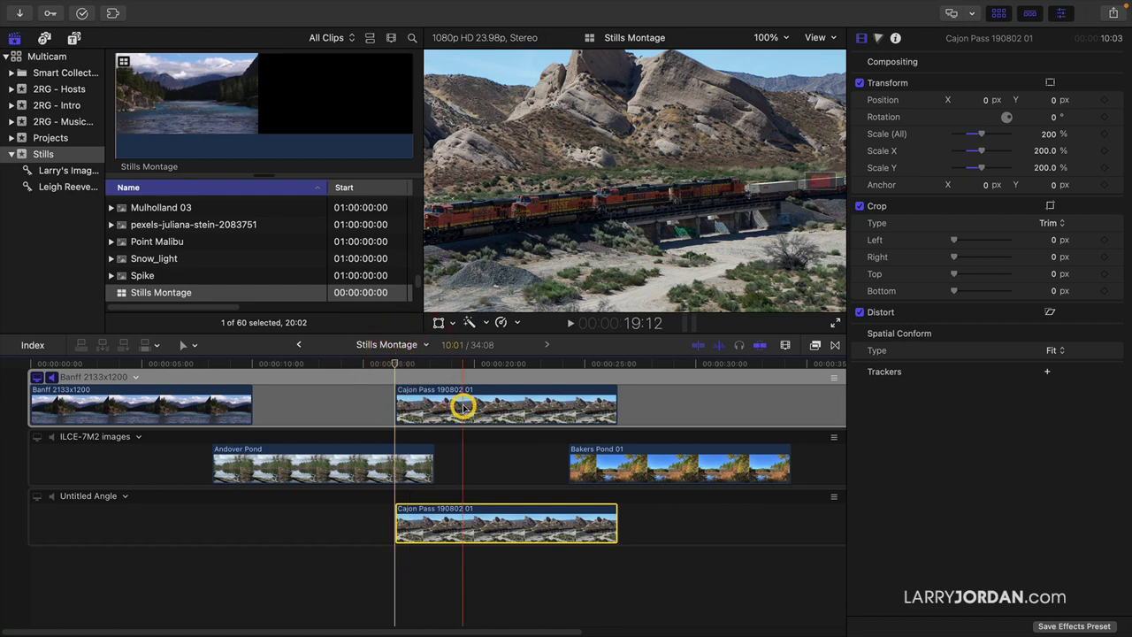
click(617, 223)
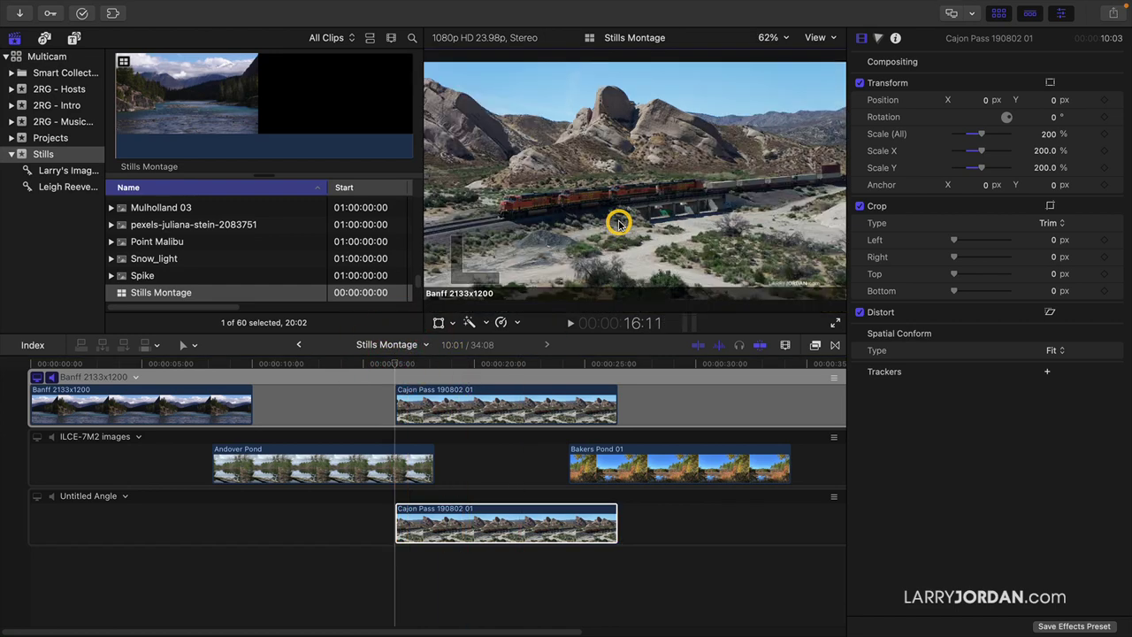
drag(417, 365, 475, 364)
click(480, 364)
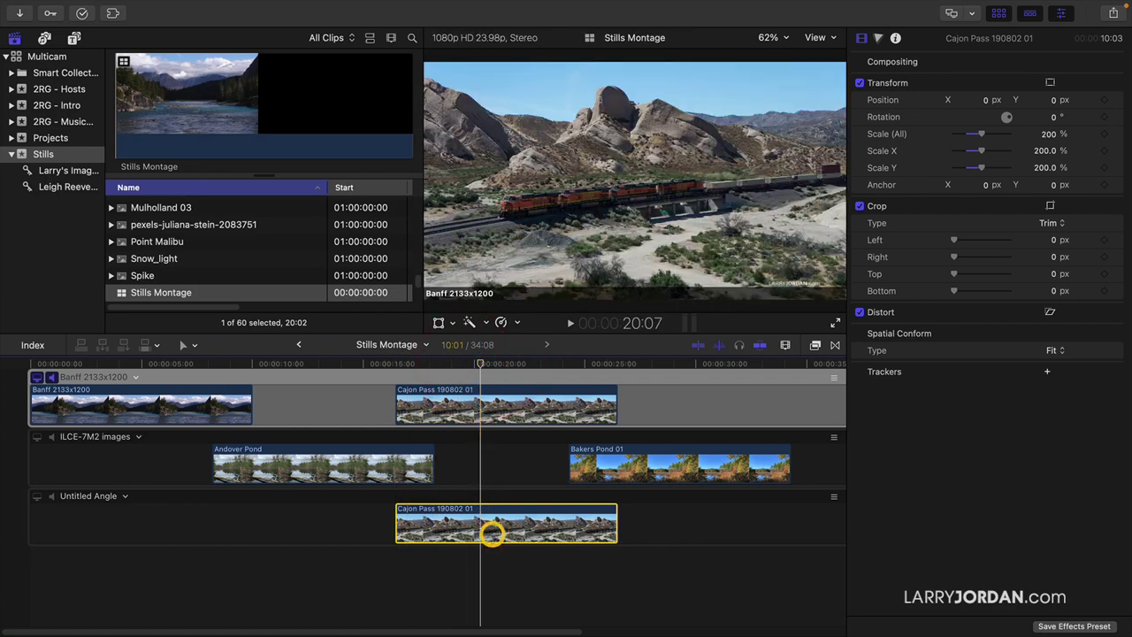
click(37, 496)
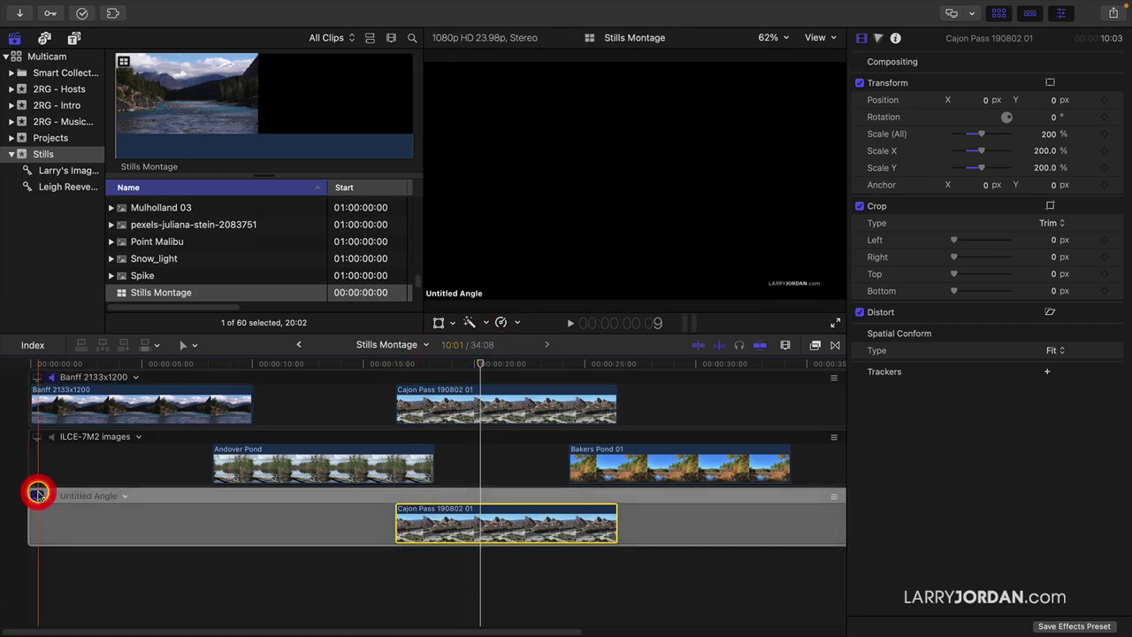
click(35, 498)
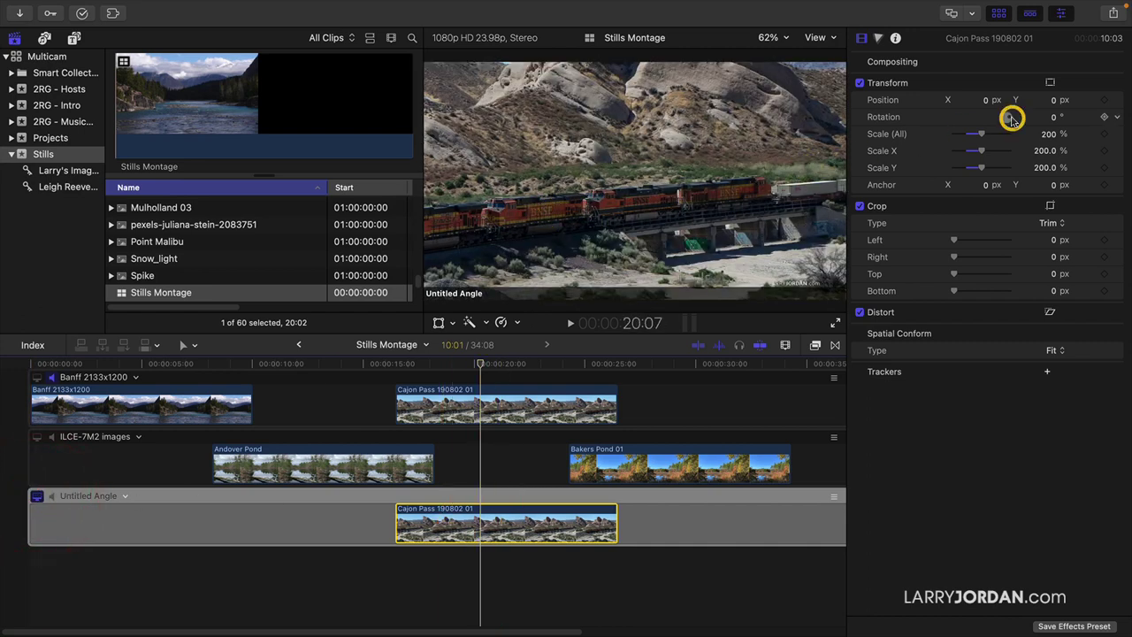
- Rescale the train copy to 300% and position it on the locomotives at X 1077.1, Y 259.0 px
click(1054, 101)
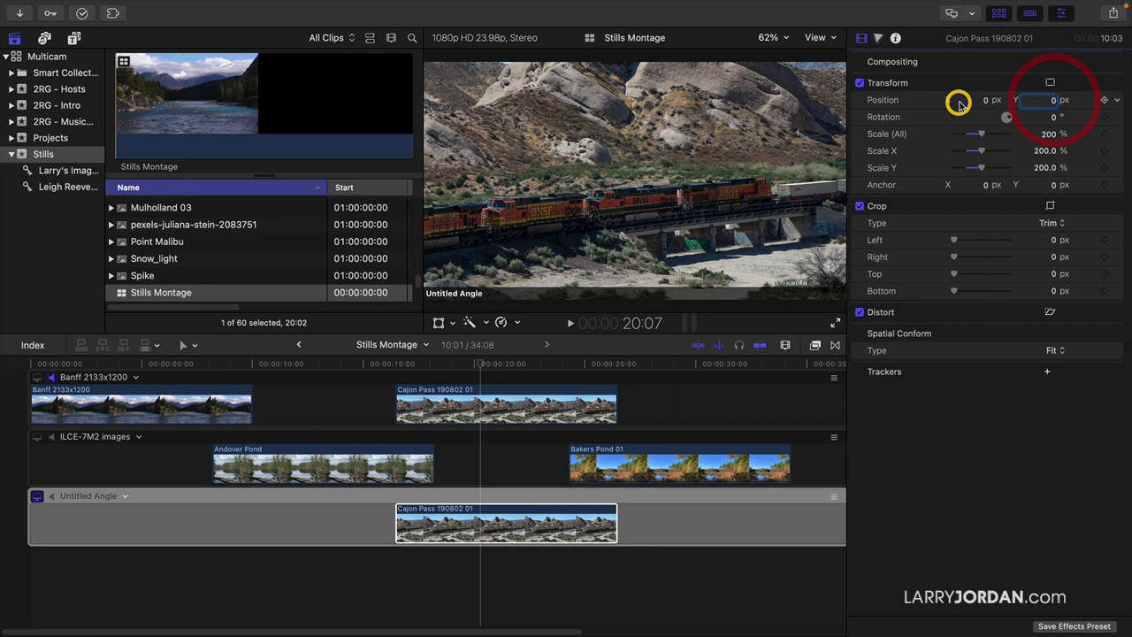
click(987, 100)
drag(982, 100, 984, 100)
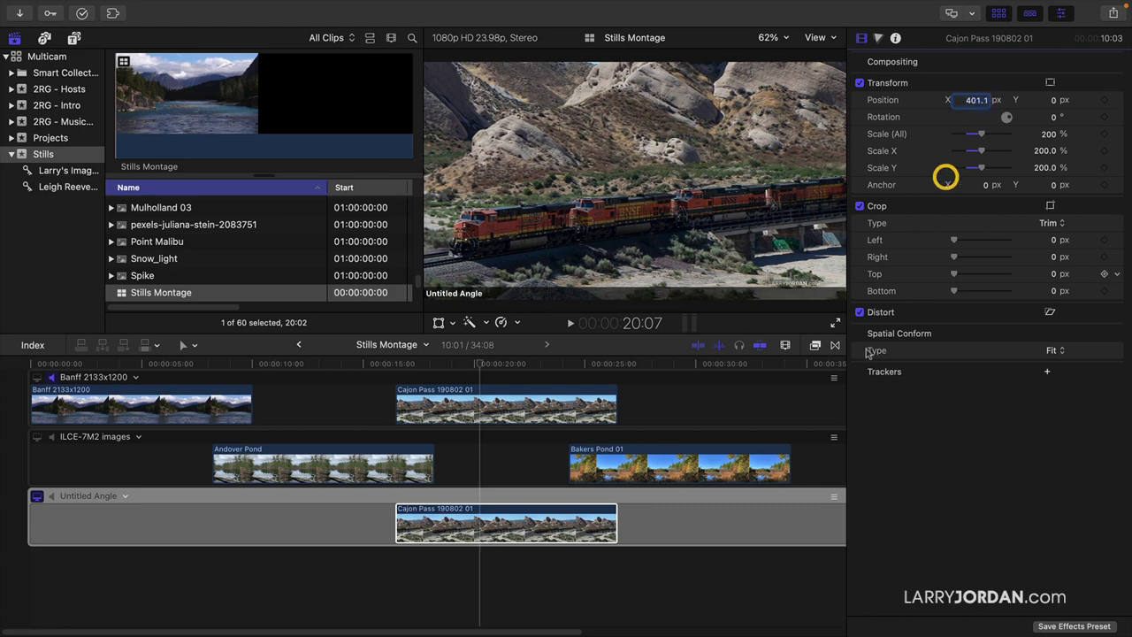
click(462, 527)
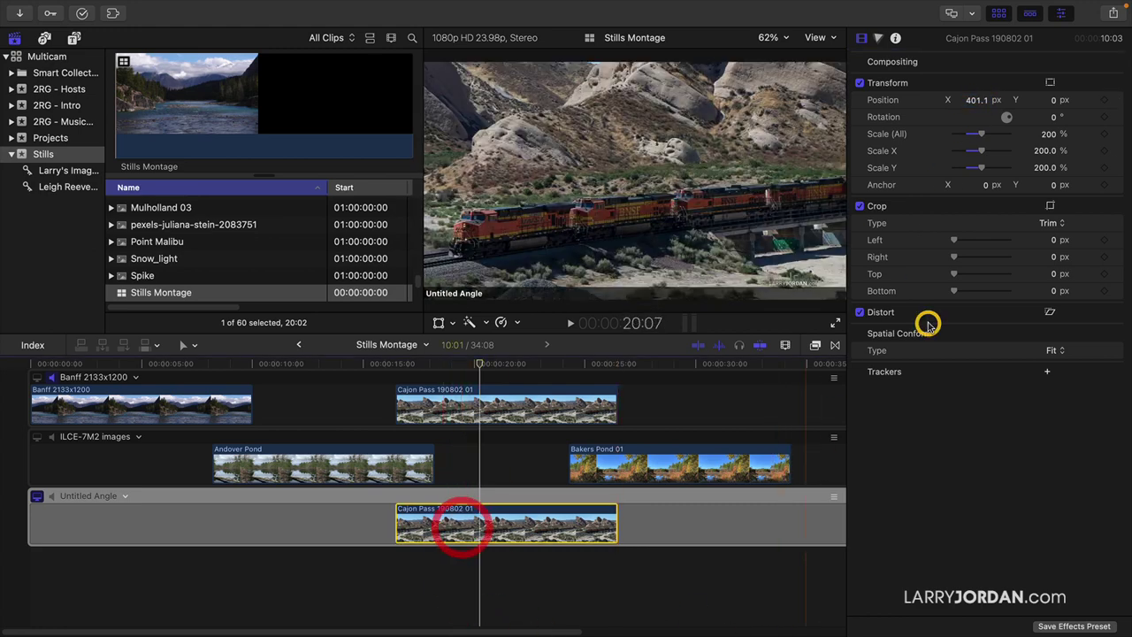
click(1048, 133)
text(300)
key(Return)
drag(1053, 100, 1053, 100)
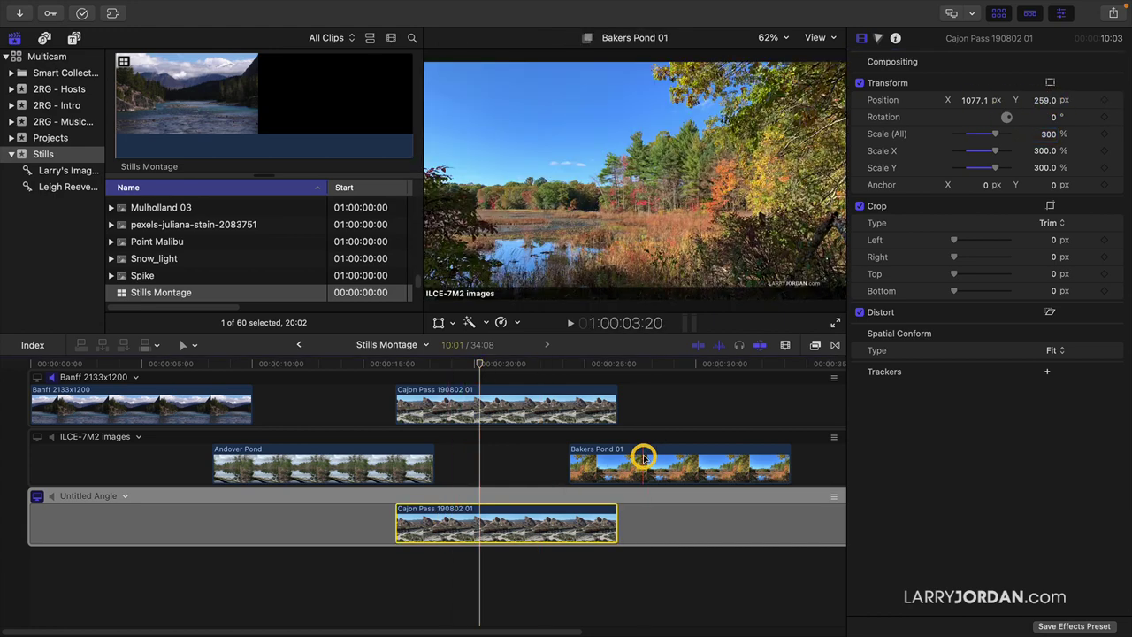
- Back in the Multicam project, append Stills Montage to the timeline and return the playhead to the start
click(300, 345)
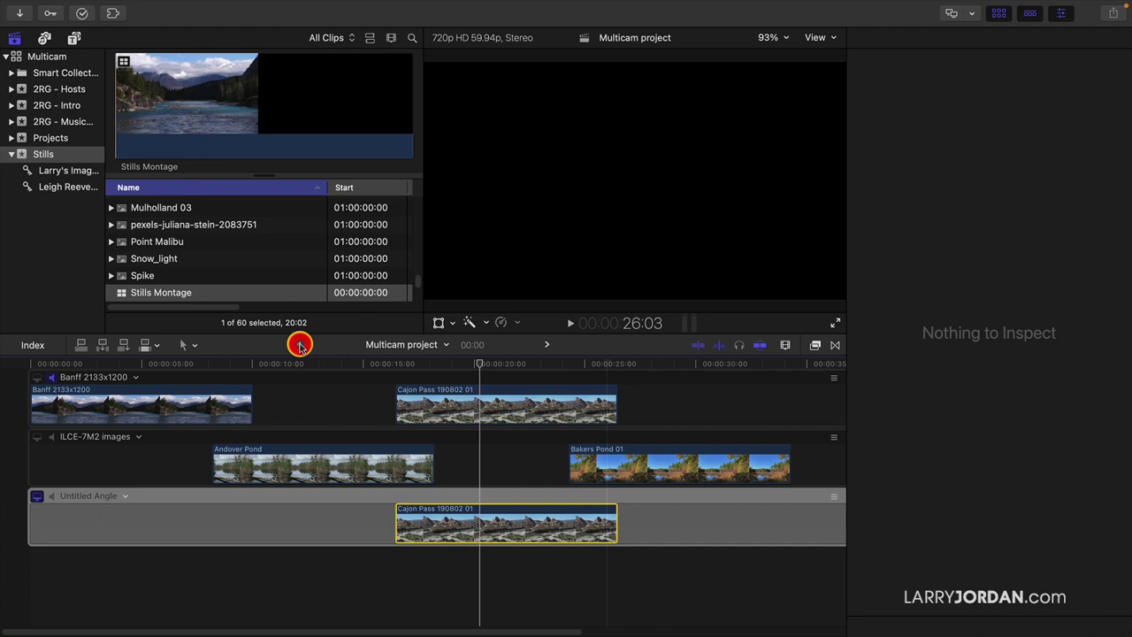
click(122, 295)
key(e)
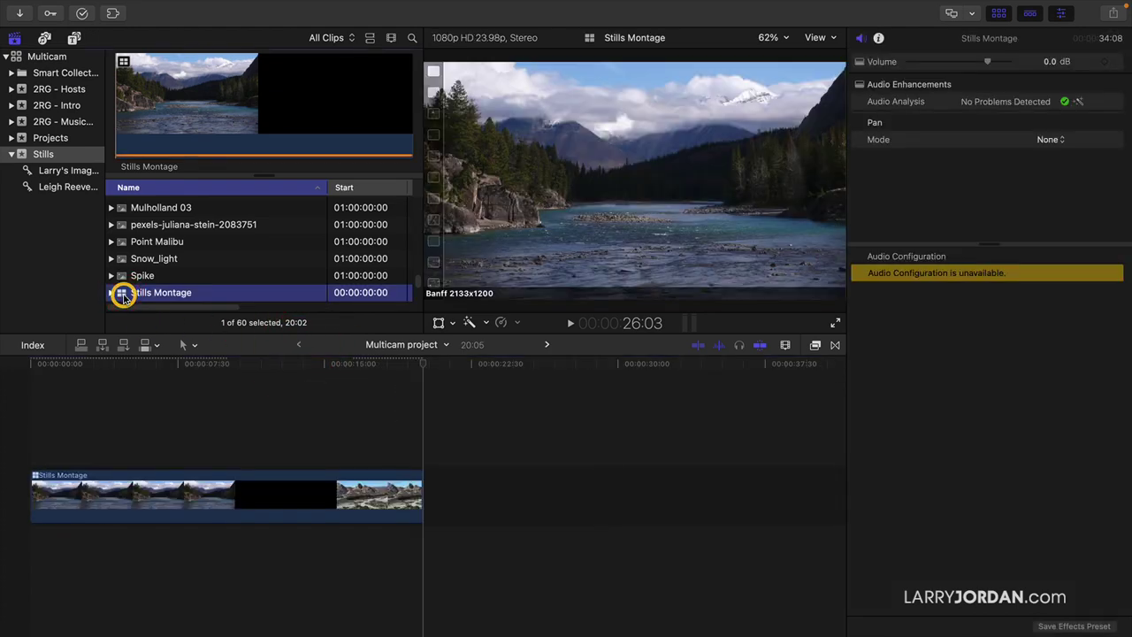
drag(78, 364, 32, 363)
- Show the Inspector, hide the browser, and display the Angle Viewer with all three angles
key(super+4)
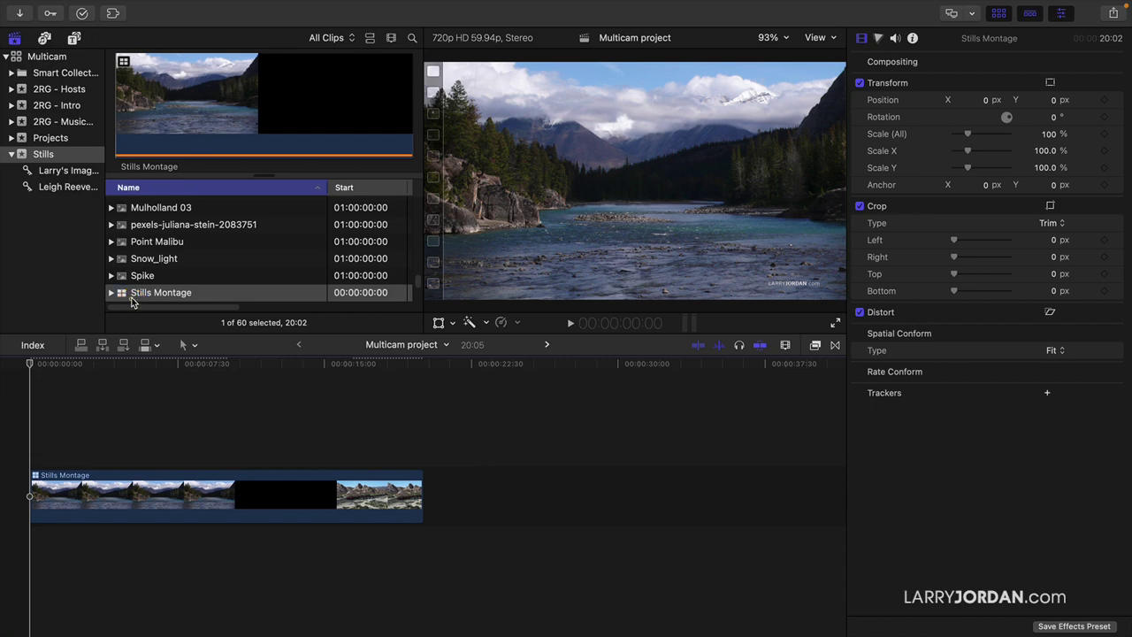
key(ctrl+super+1)
click(131, 301)
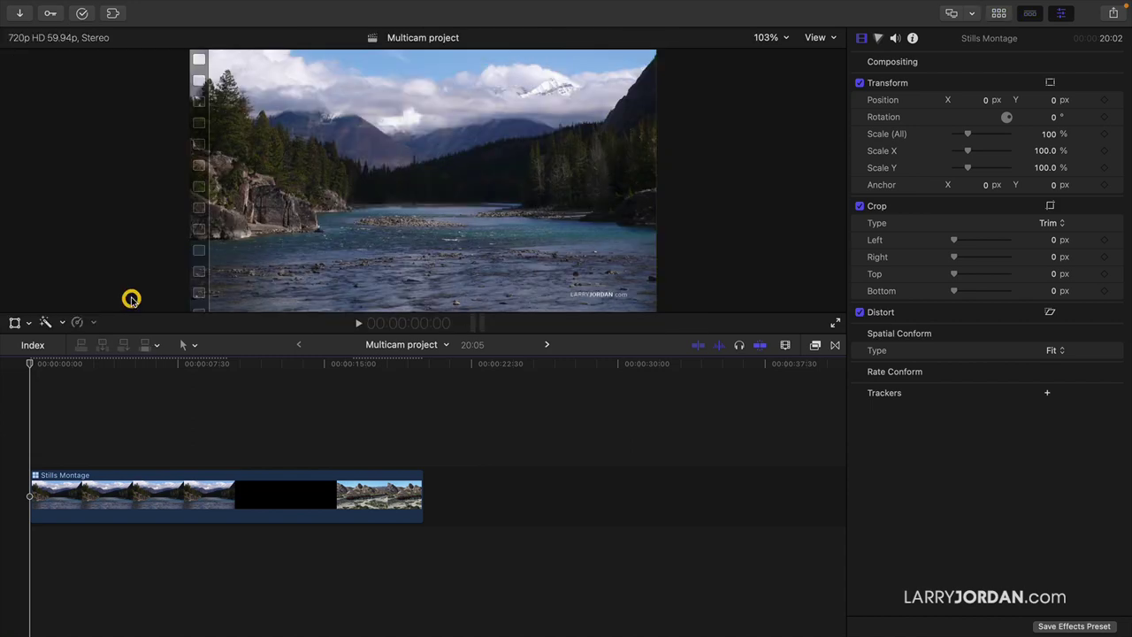
key(shift+super+7)
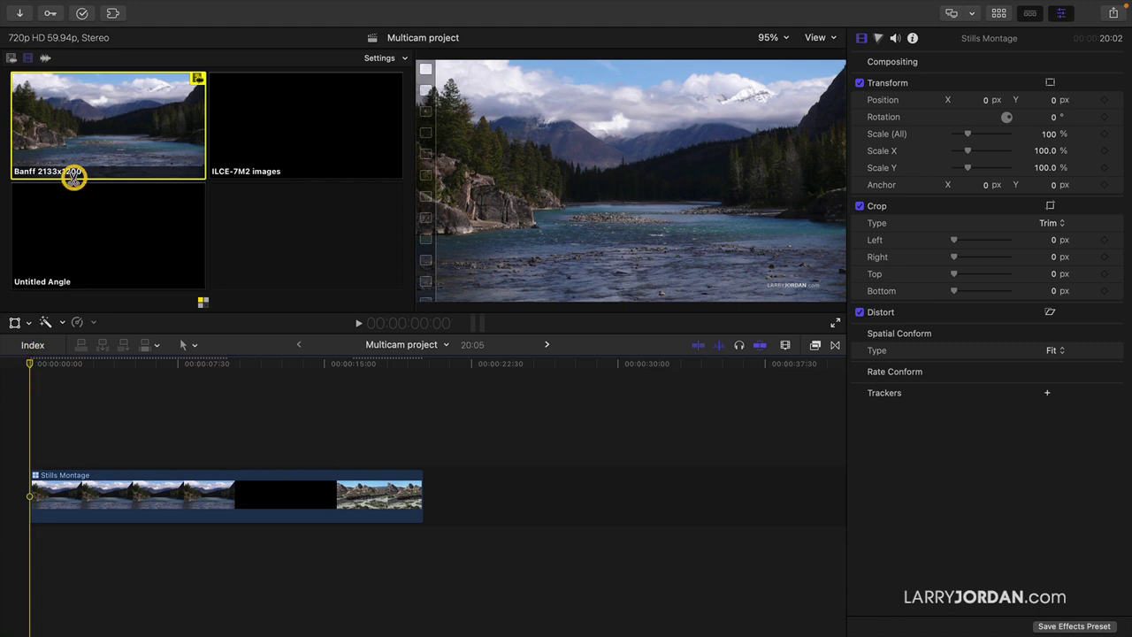
- Start on the Banff angle and cut to the ILCE-7M2 images angle near 9 seconds
click(77, 138)
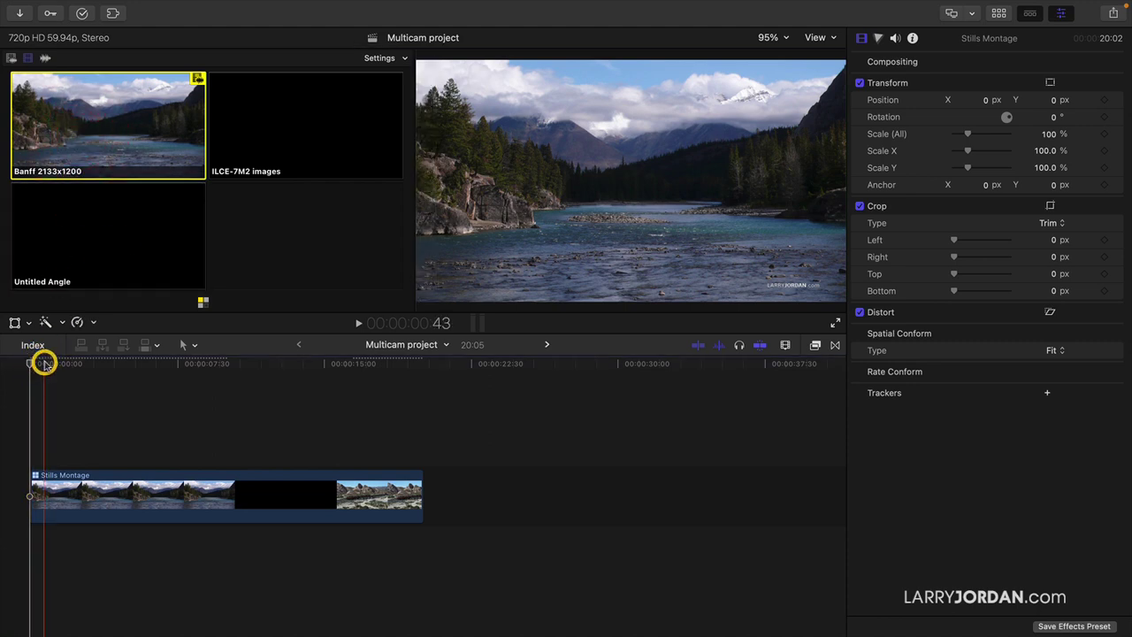
drag(44, 364, 209, 364)
click(299, 133)
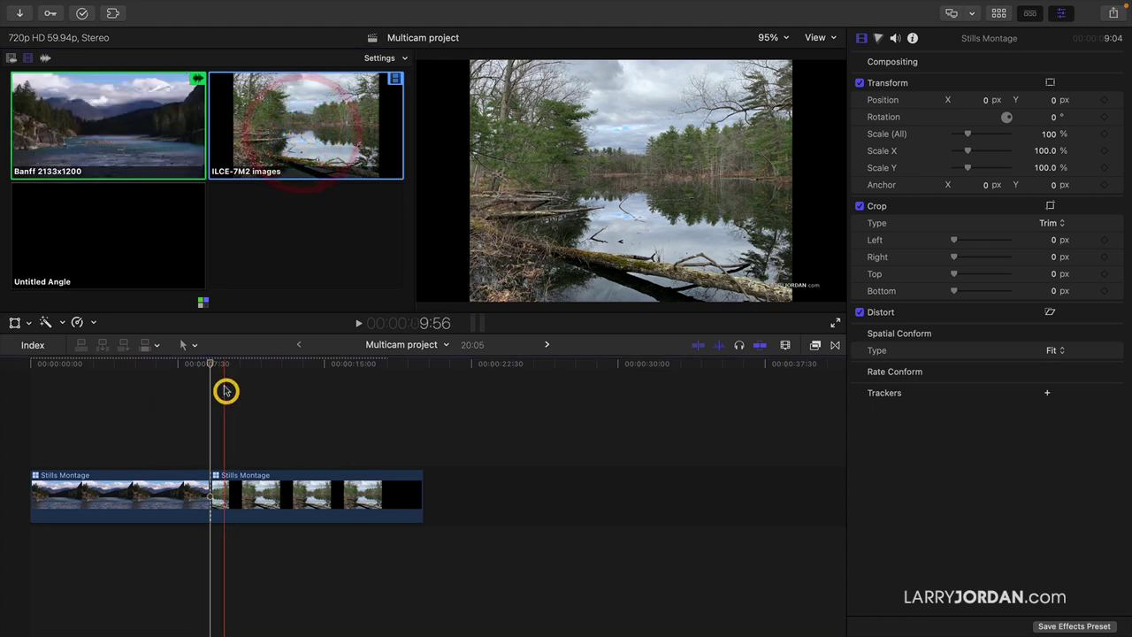
- Extend the second section's end and cut back to Banff at 17:40
drag(209, 365, 351, 363)
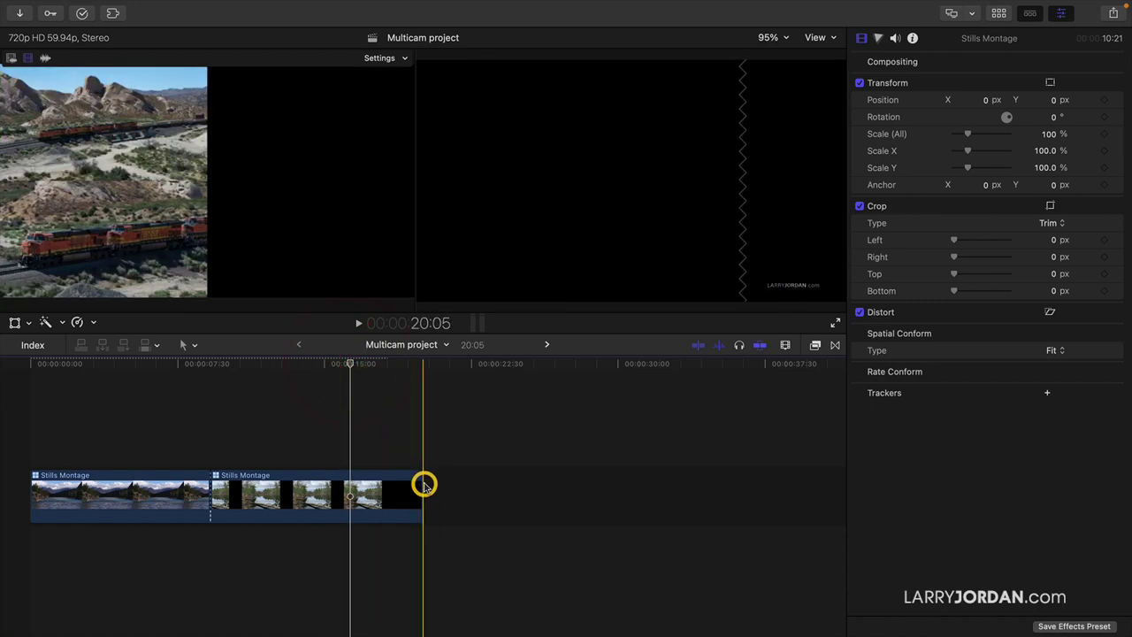
drag(423, 484, 525, 482)
click(354, 363)
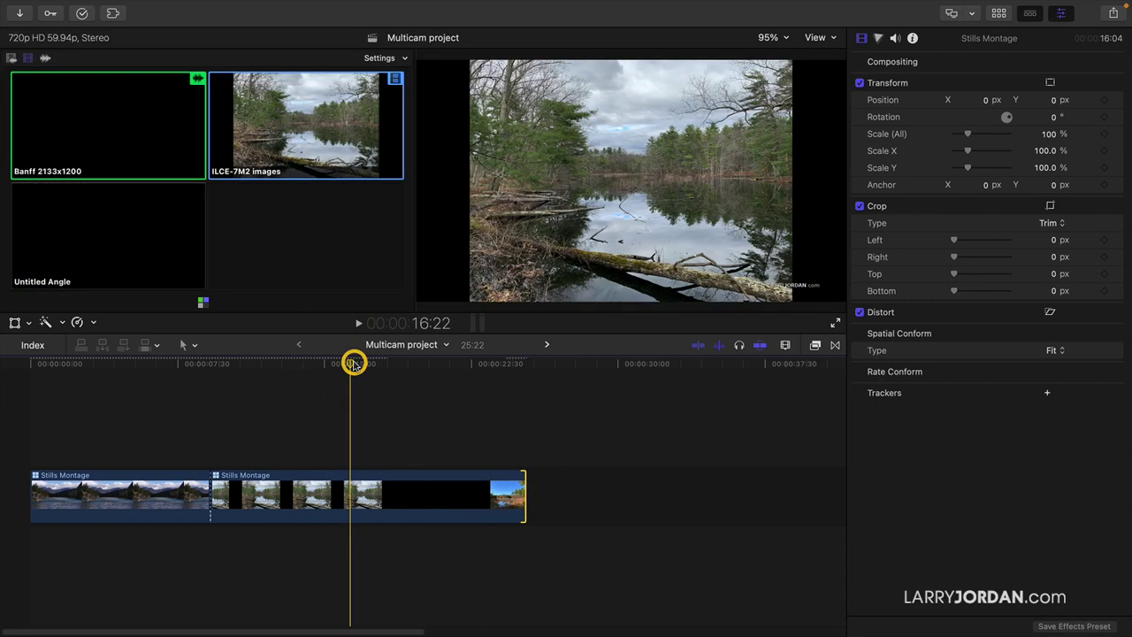
drag(354, 363, 377, 363)
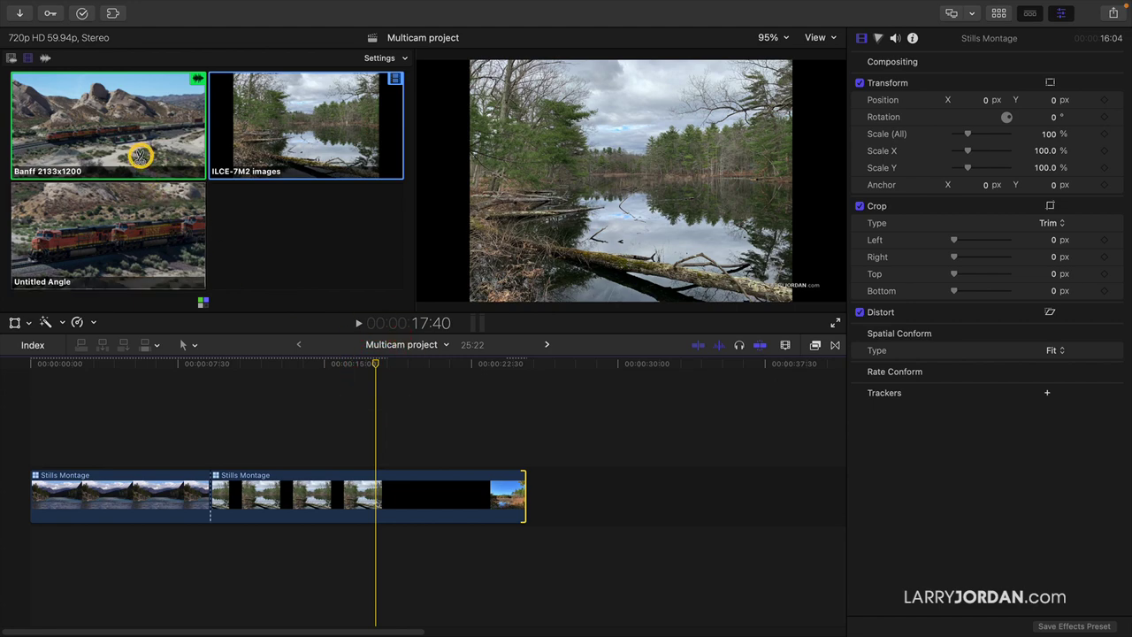
click(141, 156)
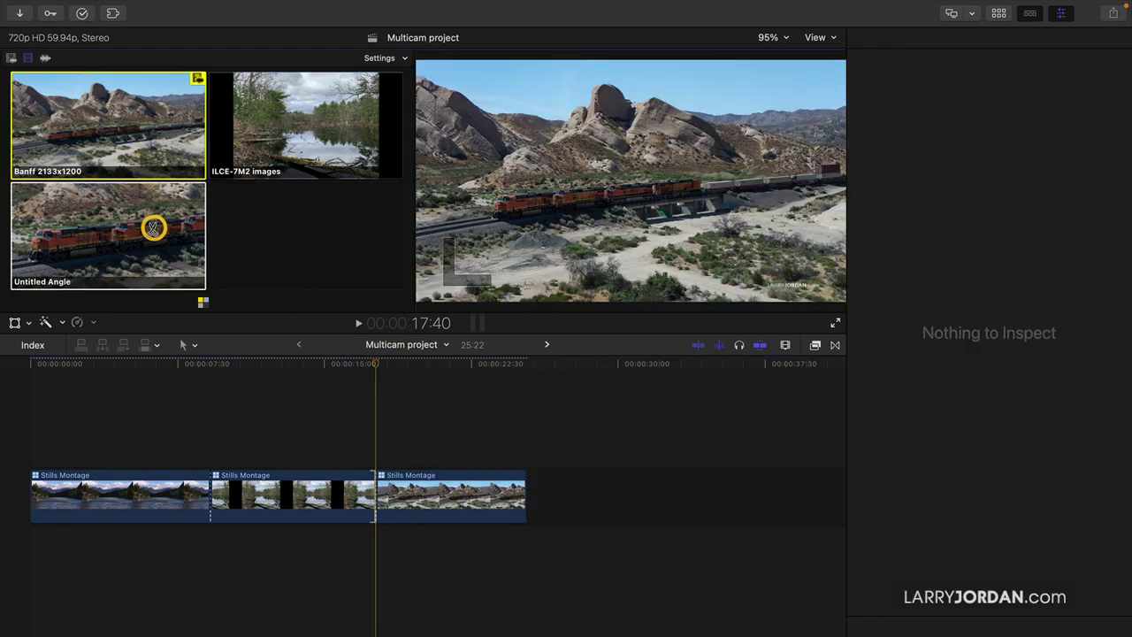
- Switch the section from 17:40 onward to the Untitled Angle train close-up
click(154, 230)
click(150, 135)
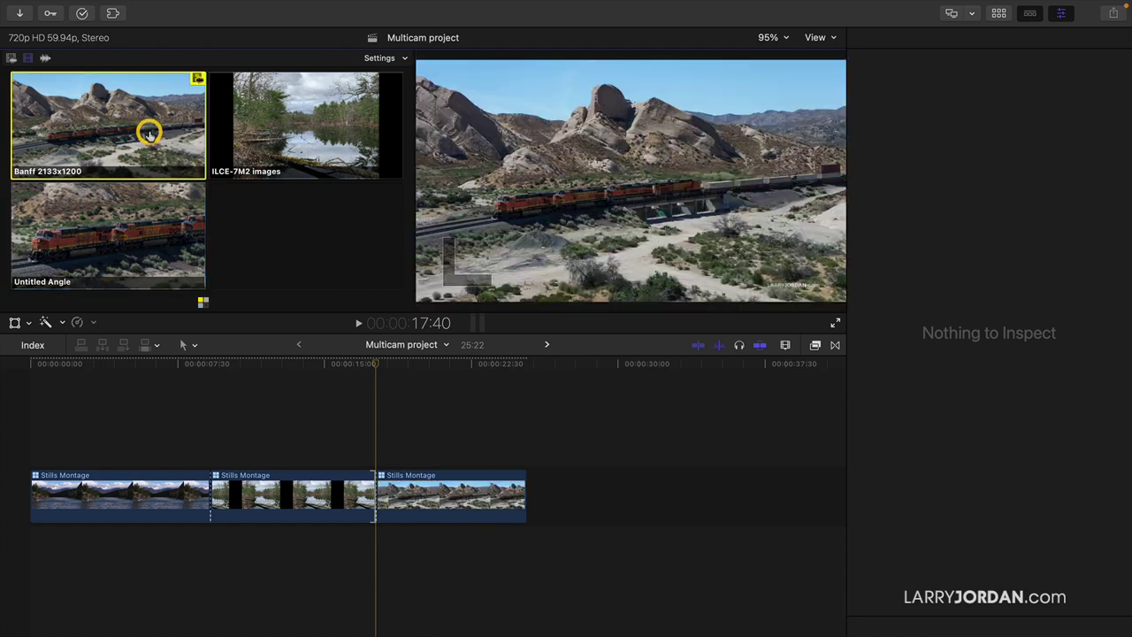
click(150, 241)
click(157, 114)
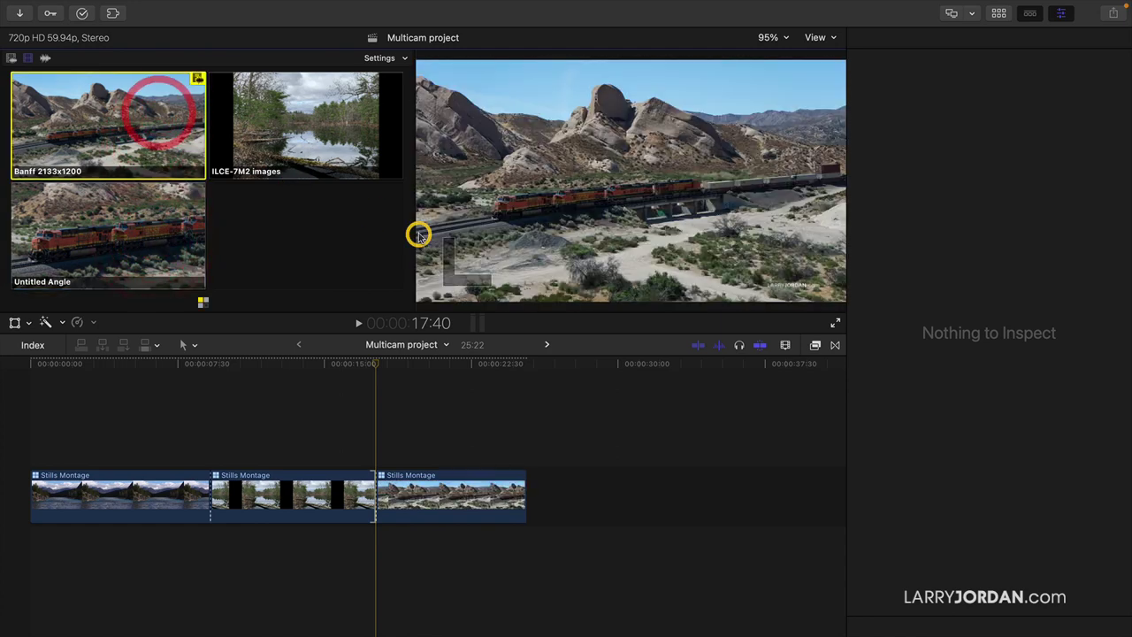
click(158, 227)
click(144, 116)
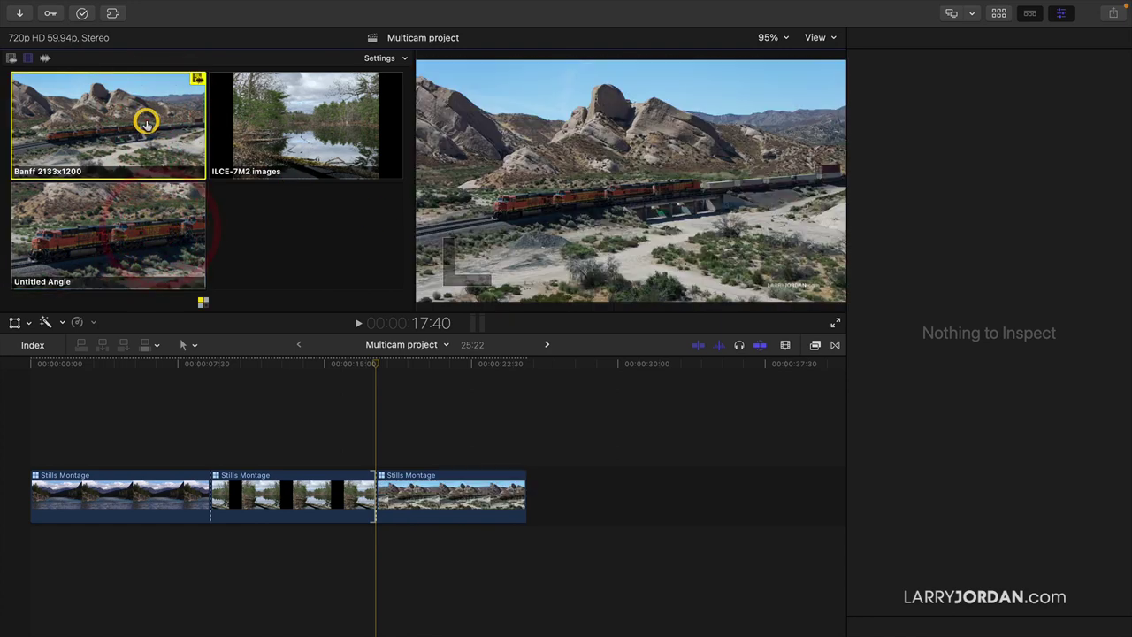
click(150, 262)
click(144, 124)
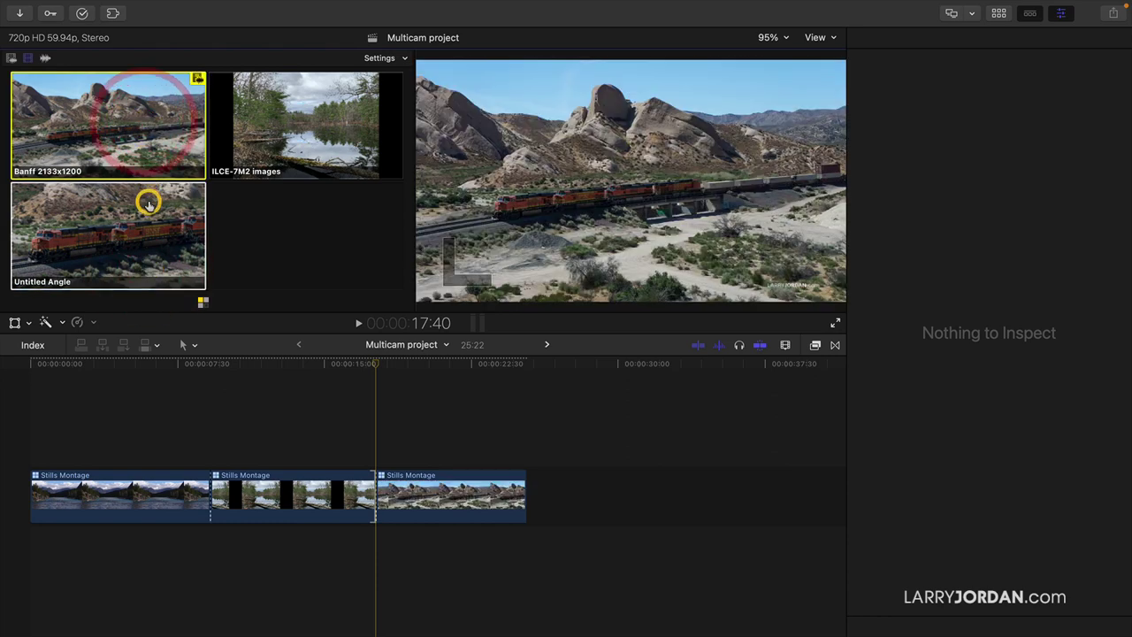
click(144, 196)
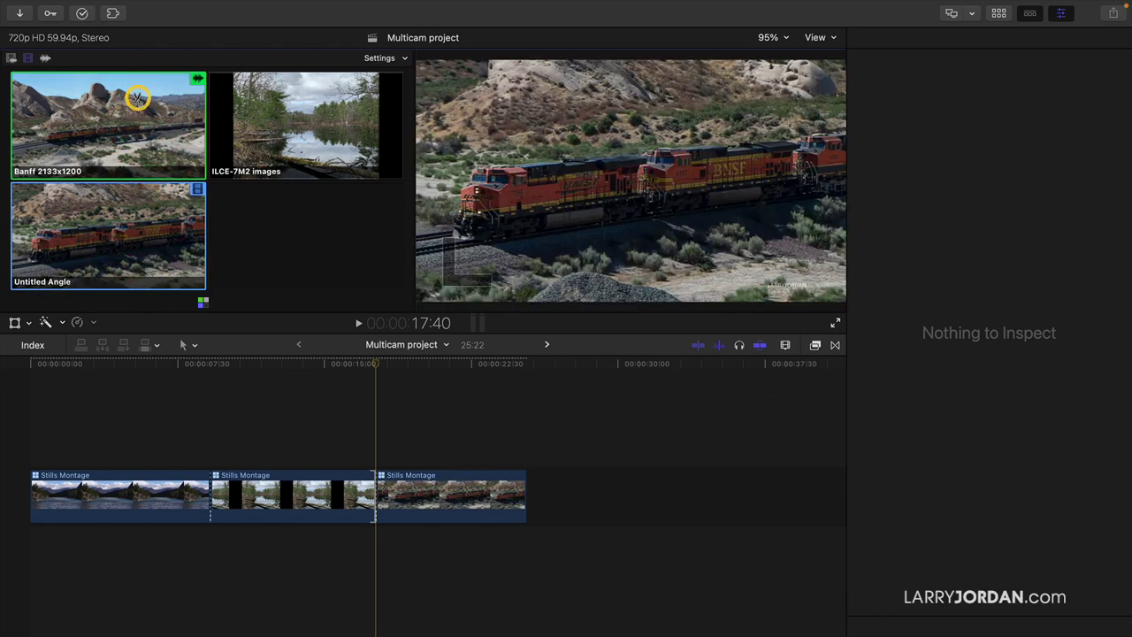
- Select all three Stills Montage clips in the timeline
click(375, 496)
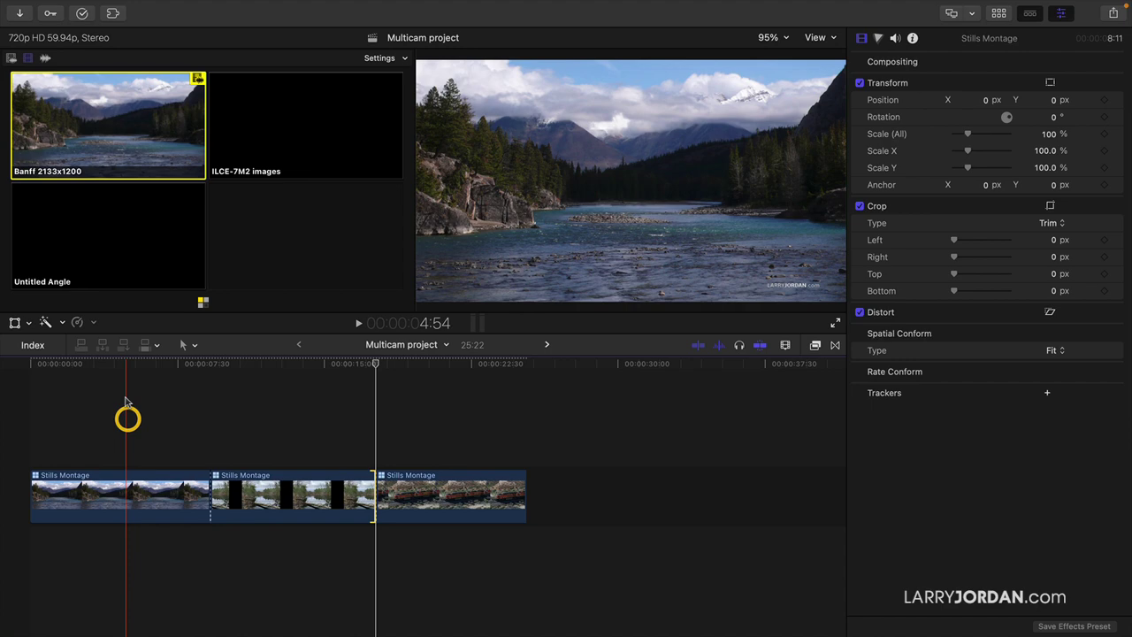
key(super+a)
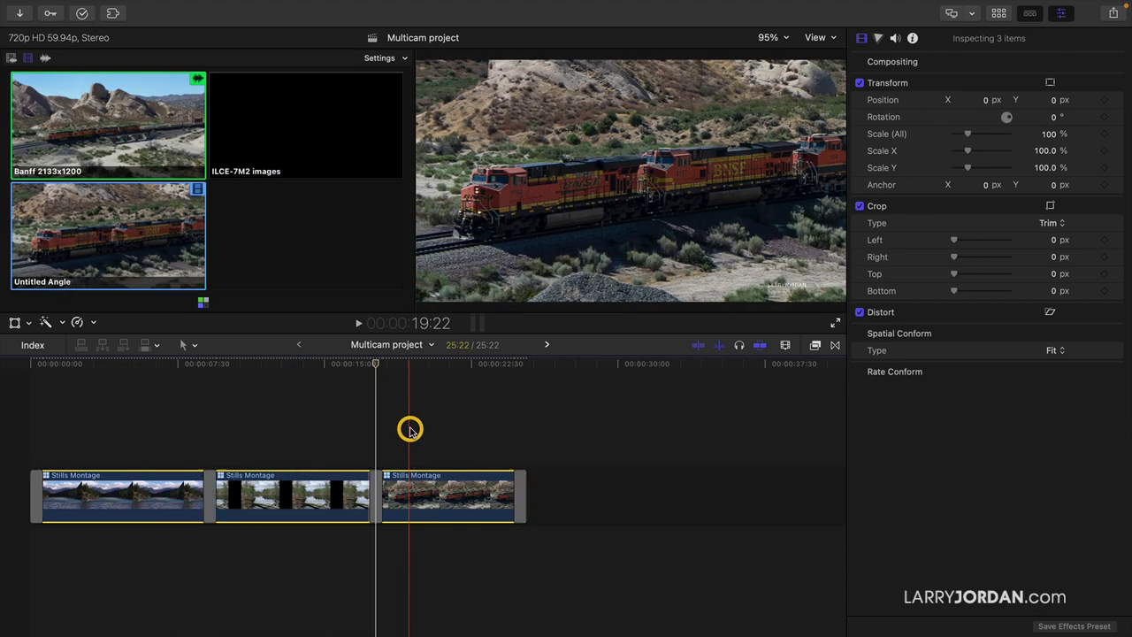
key(1)
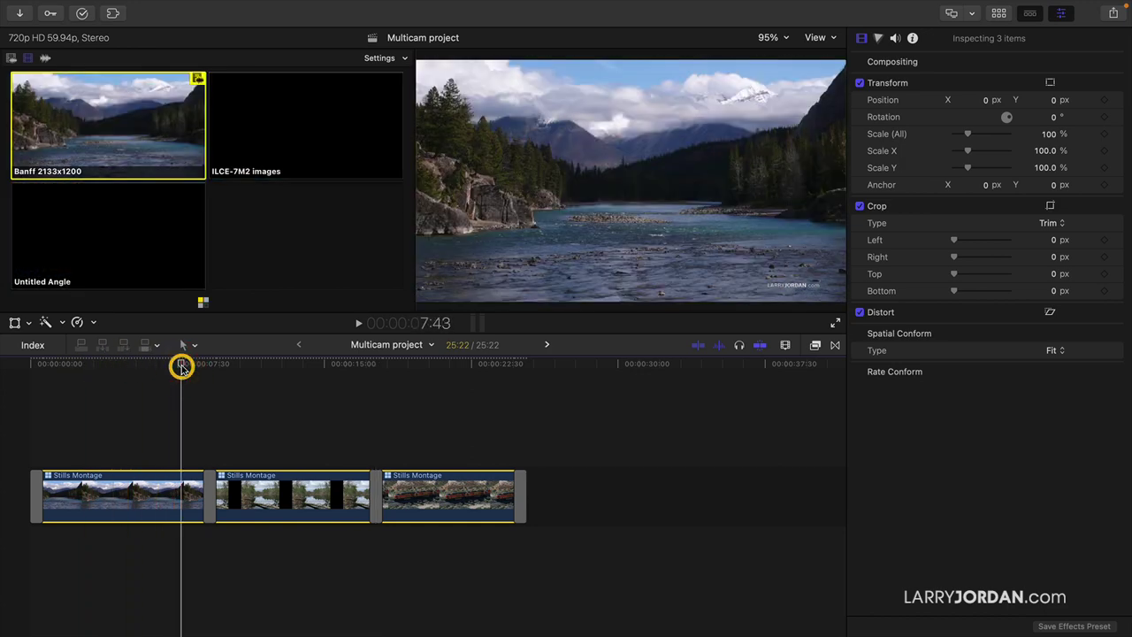
- Play back the edit through the cuts, then park the playhead at 17:59 in the train section
key(space)
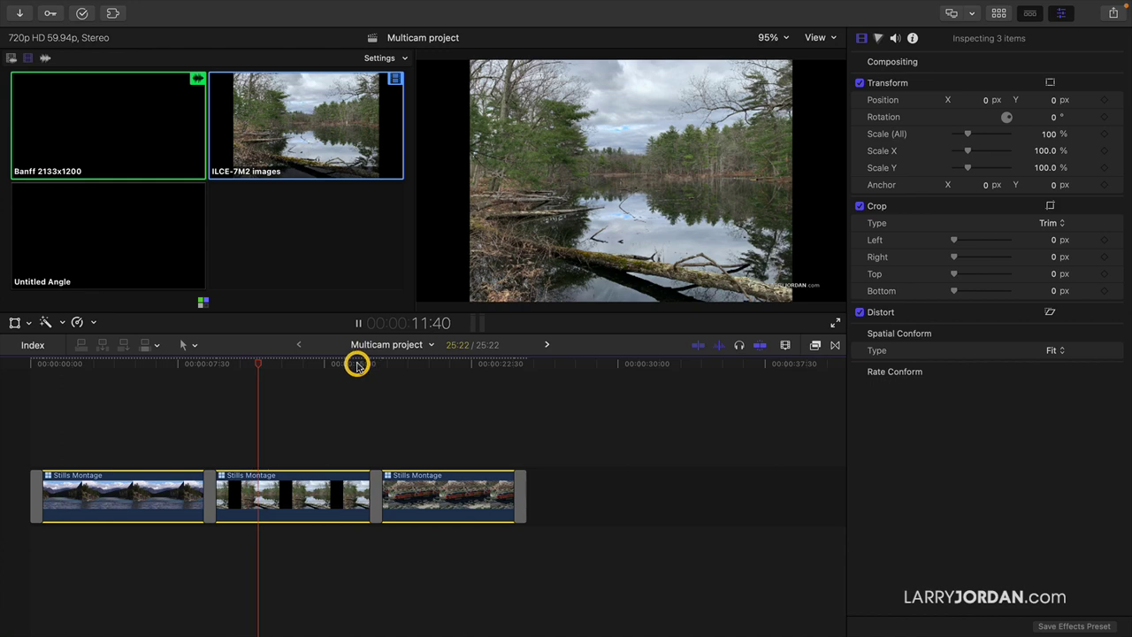
click(357, 364)
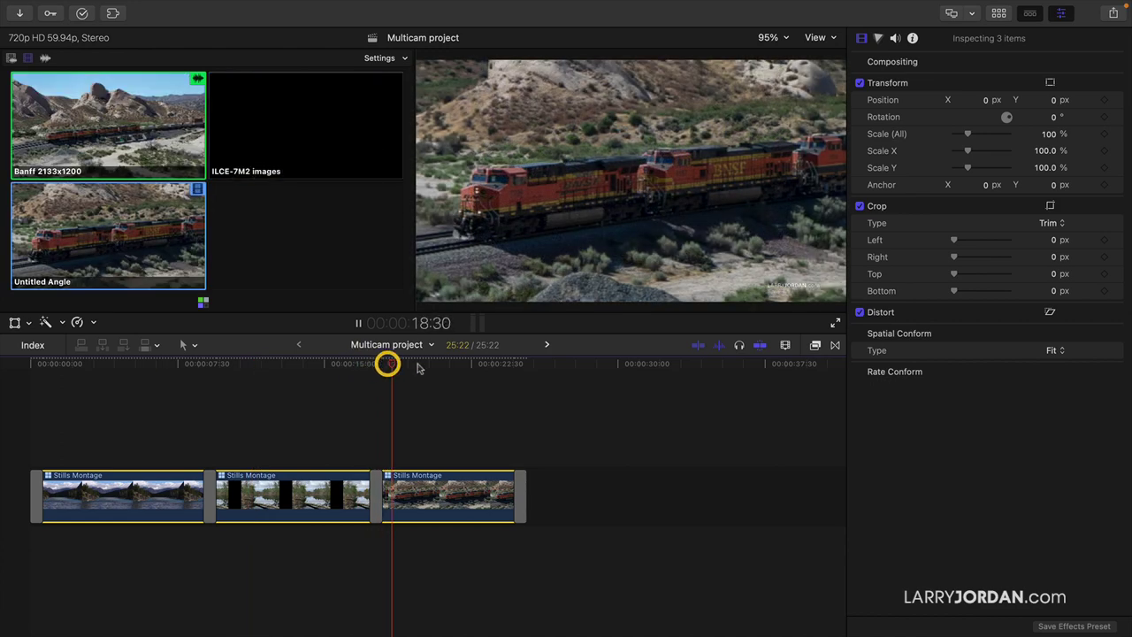
key(space)
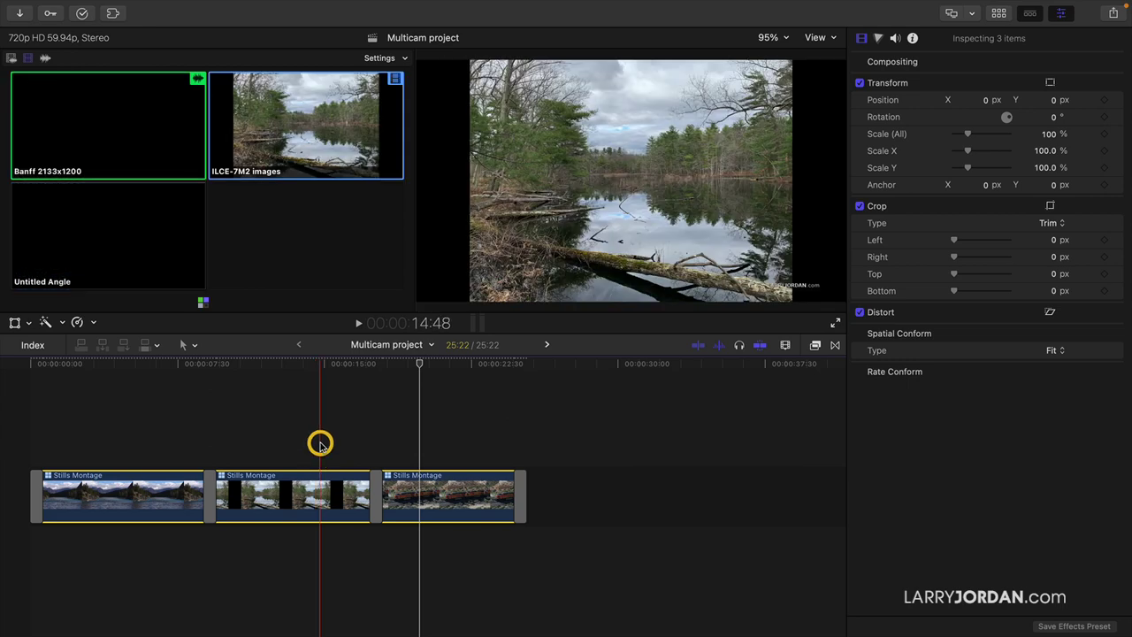
drag(326, 362, 387, 366)
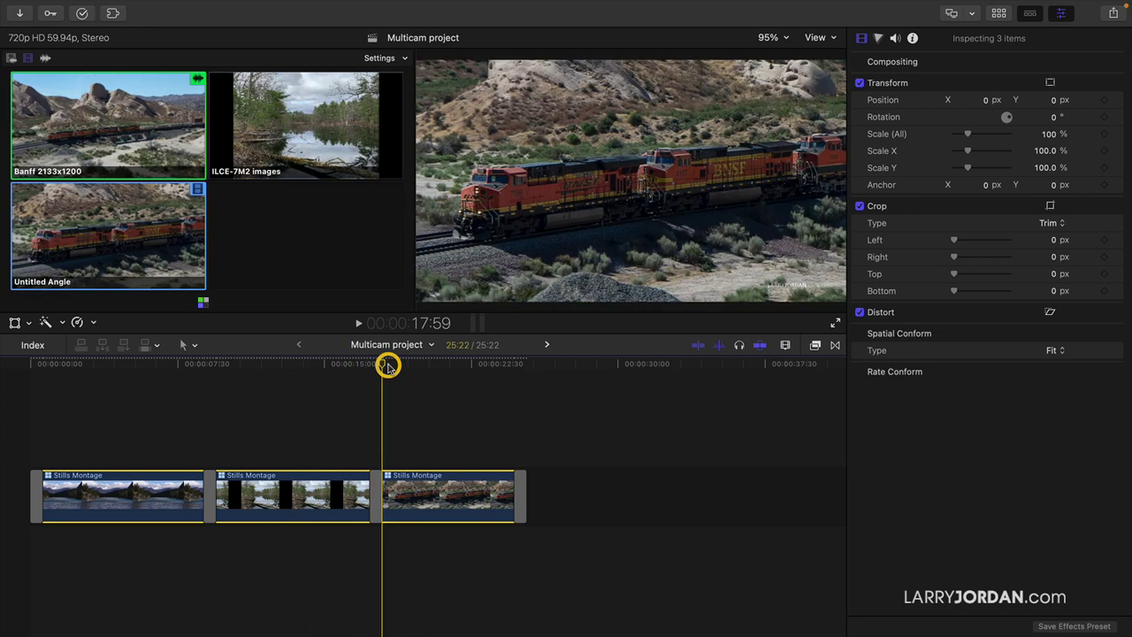
click(386, 363)
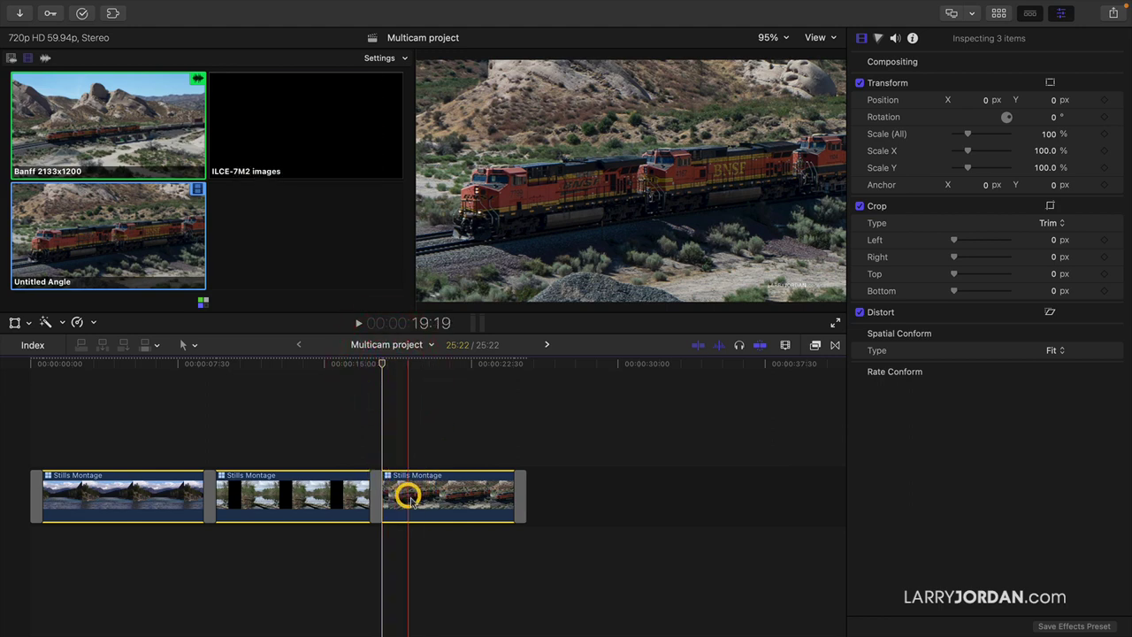